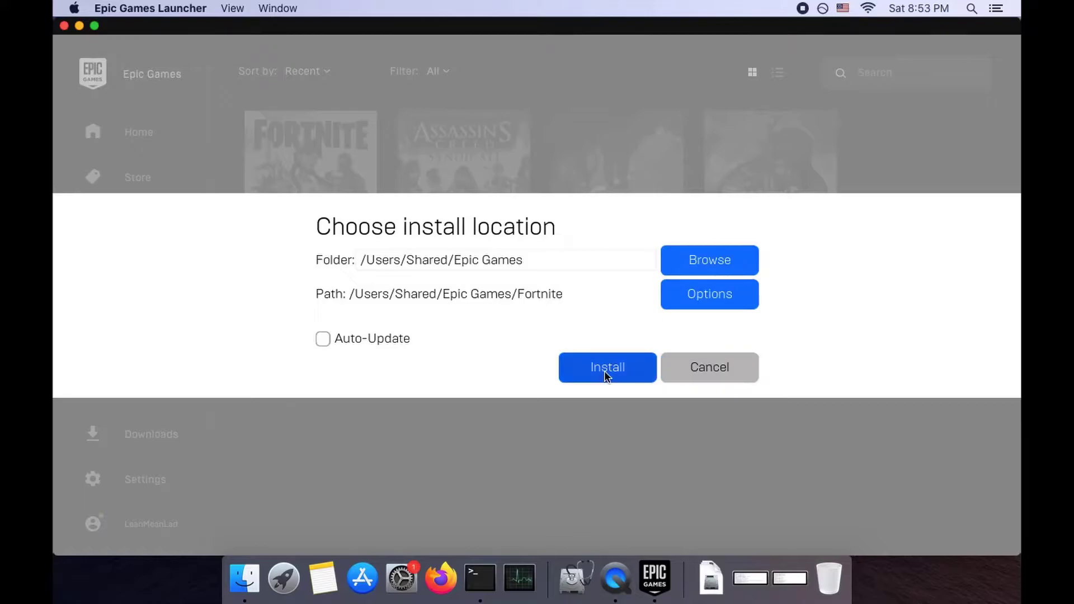
Try to install Fortnite to /Users/Shared/Epic Games, checking its progress in the downloads and dismissing the resulting dialog.
left_click(604, 370)
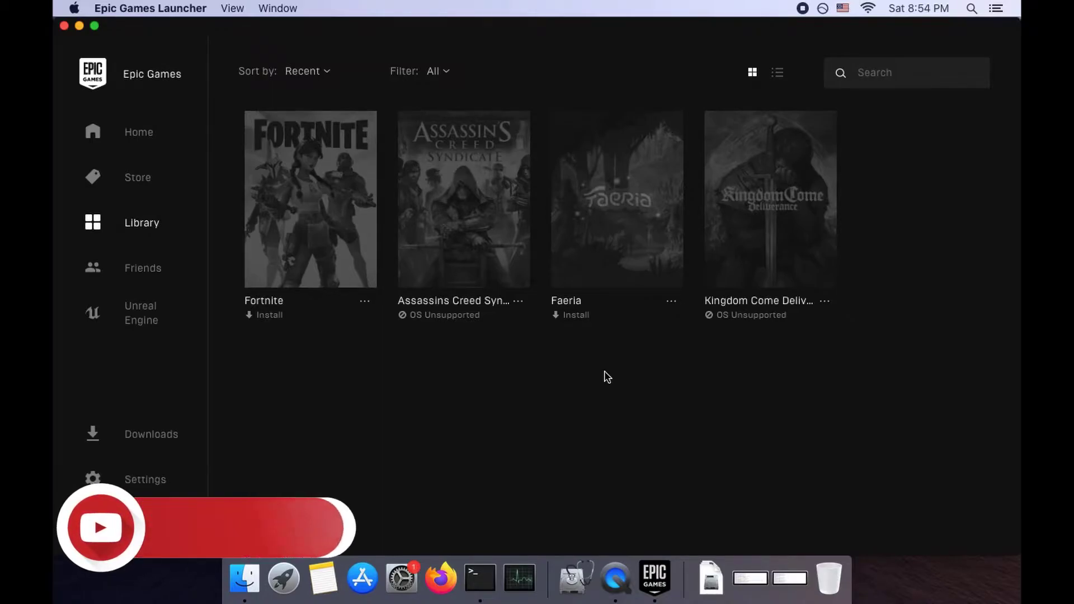
left_click(157, 438)
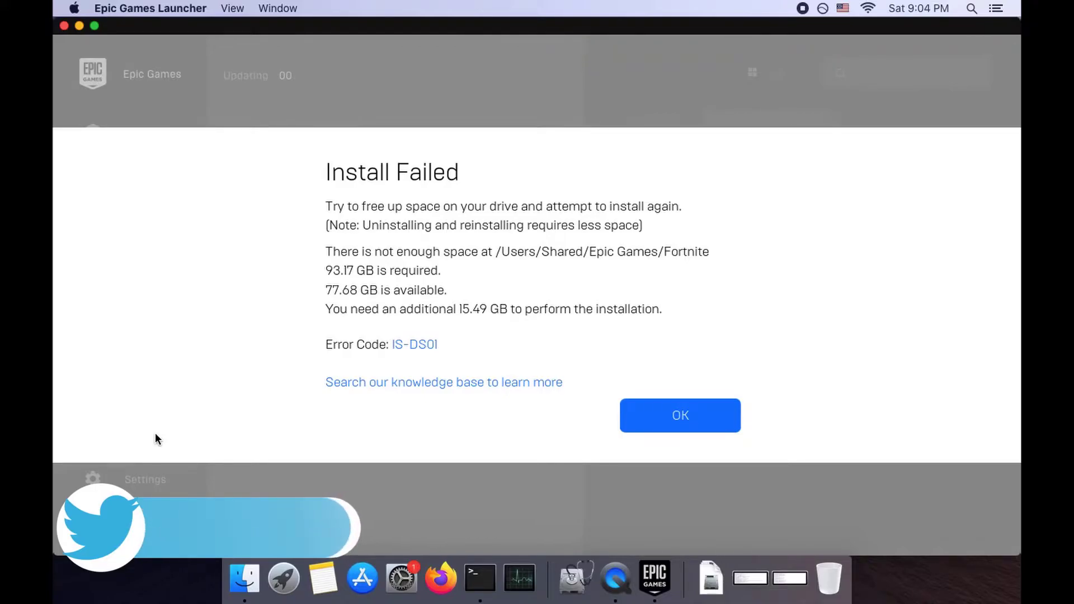
left_click(649, 417)
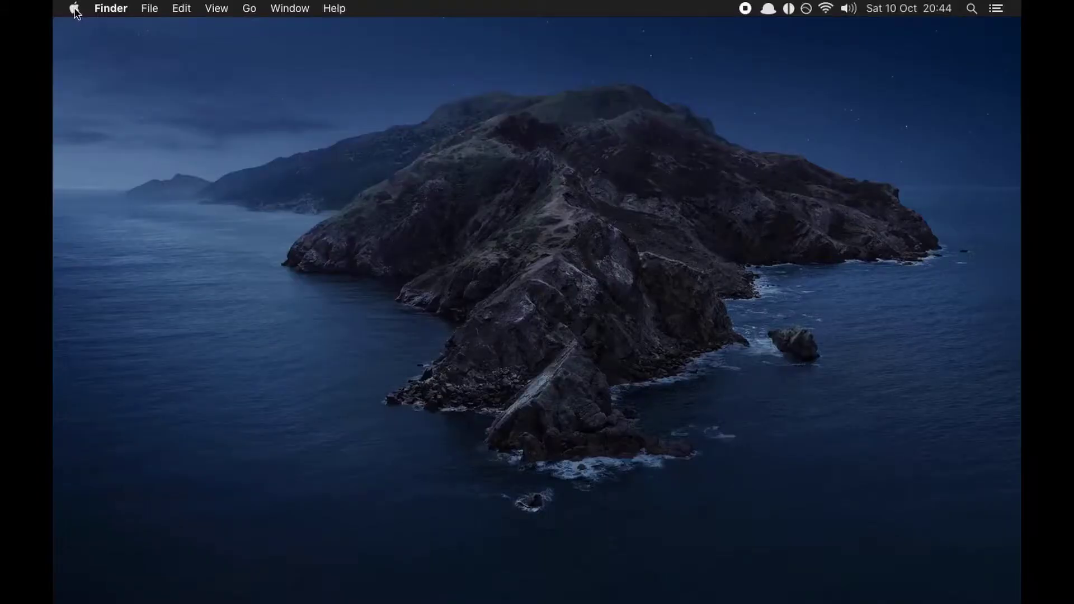
View the Mac's system information in About This Mac.
left_click(74, 8)
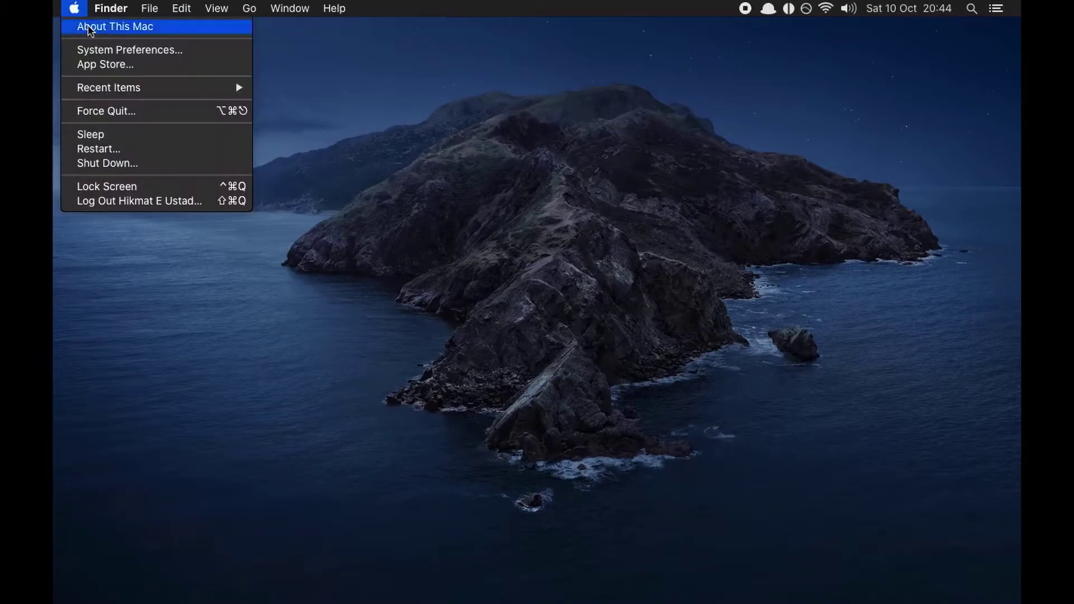
left_click(89, 27)
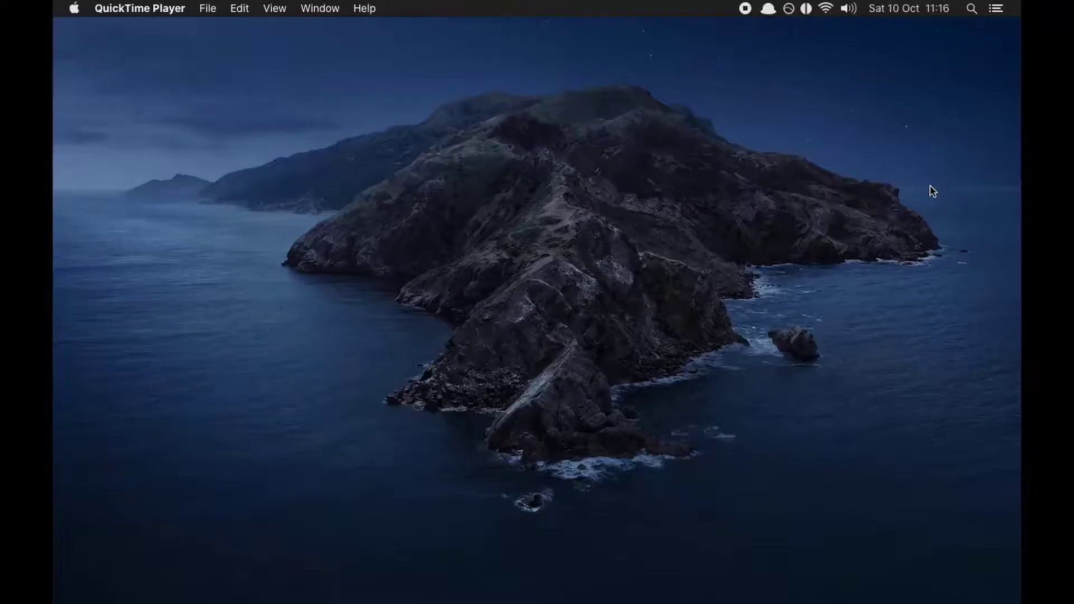
Switch to Disk Utility and set its sidebar to show all devices.
mouse_move(1019, 318)
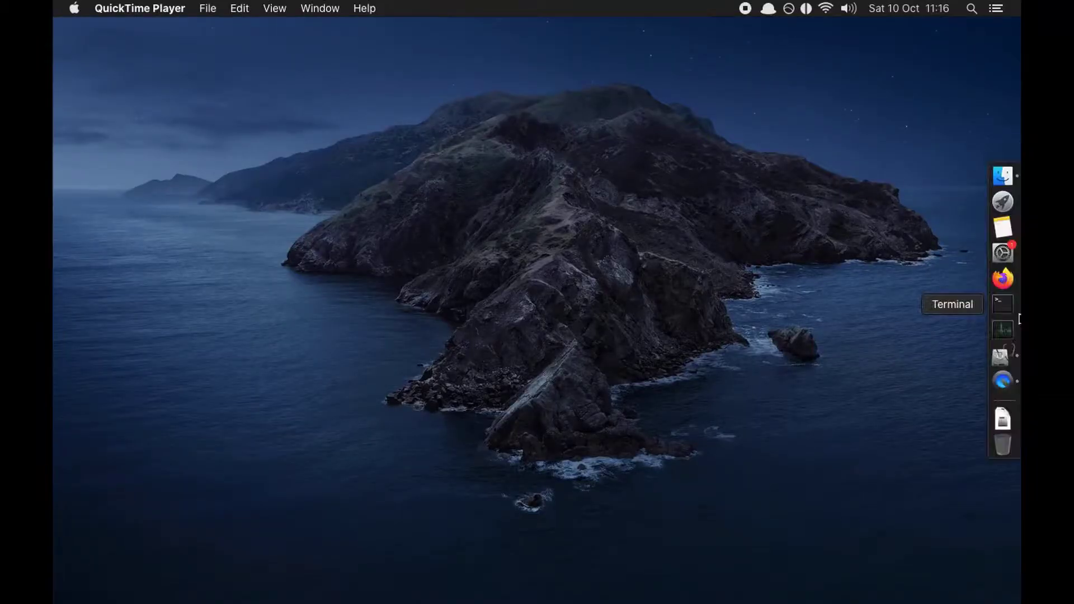
left_click(1006, 362)
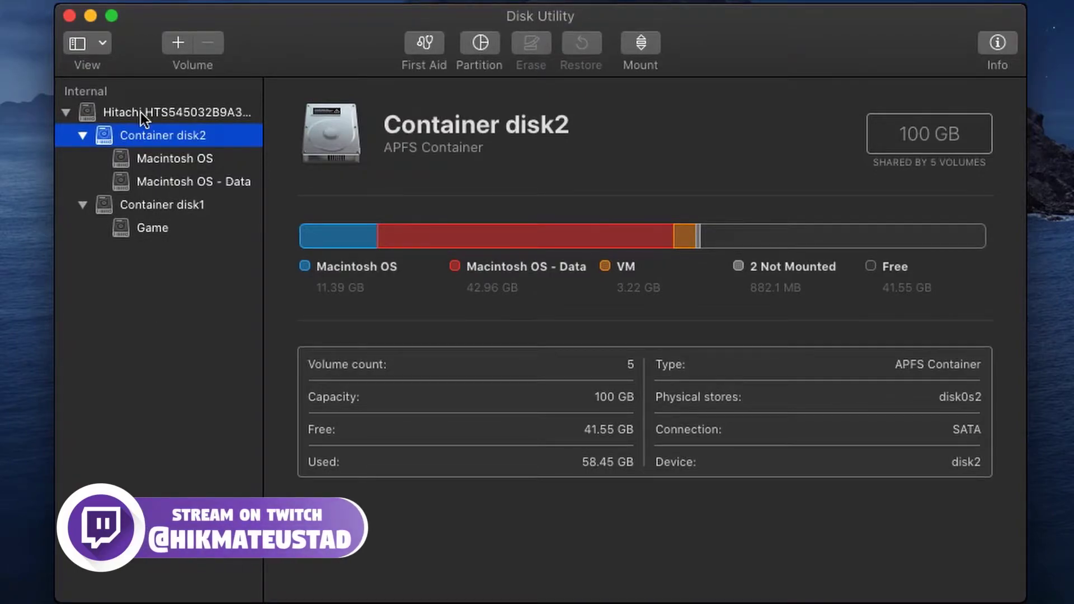
left_click(103, 42)
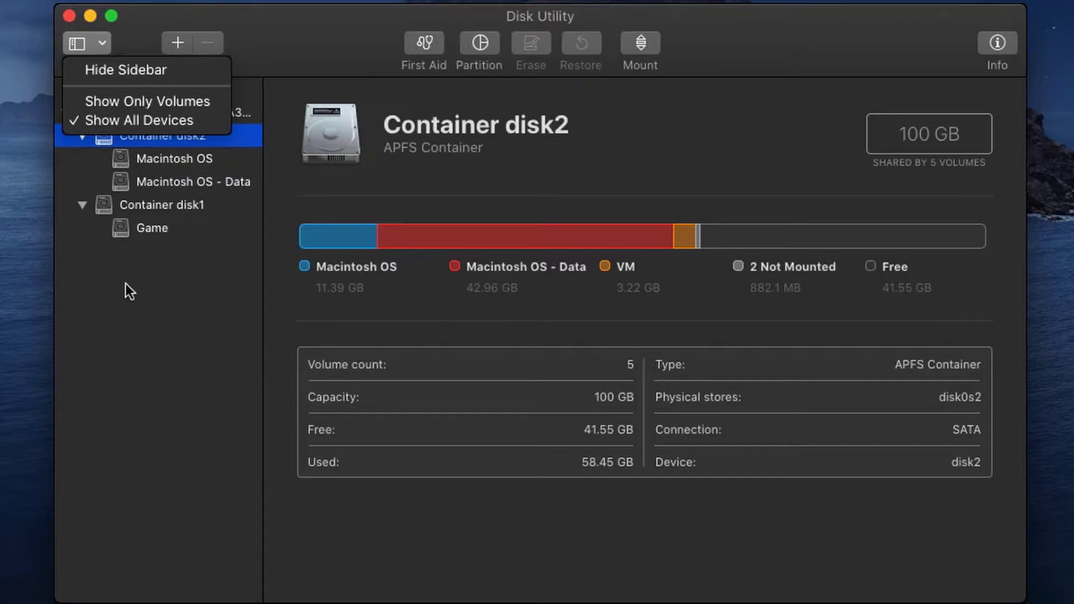
left_click(133, 123)
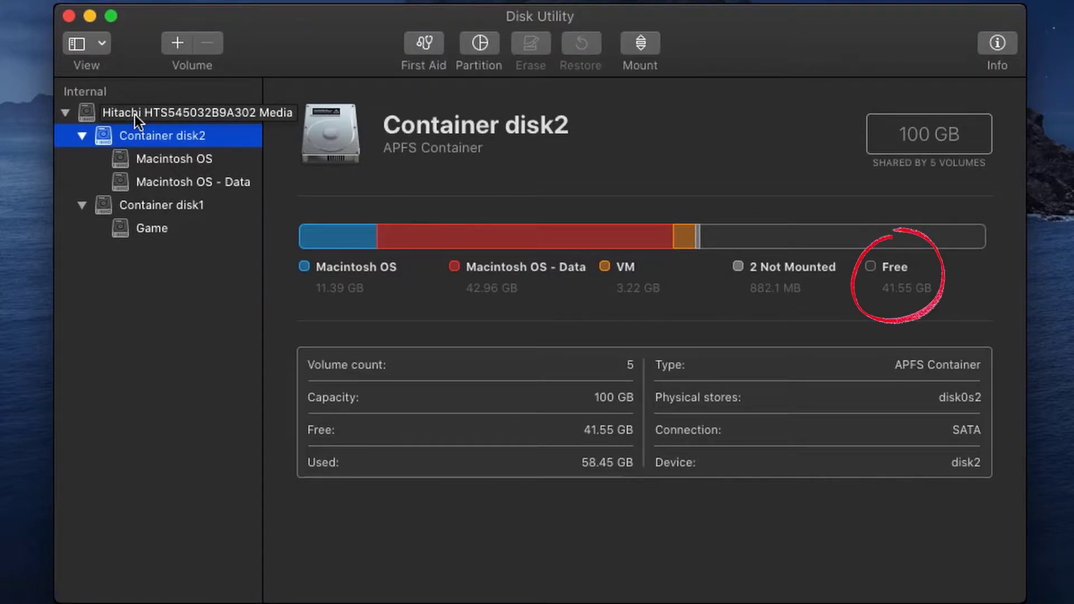
Examine how storage is divided on the Hitachi physical disk, Container disk2 and Container disk1.
left_click(135, 115)
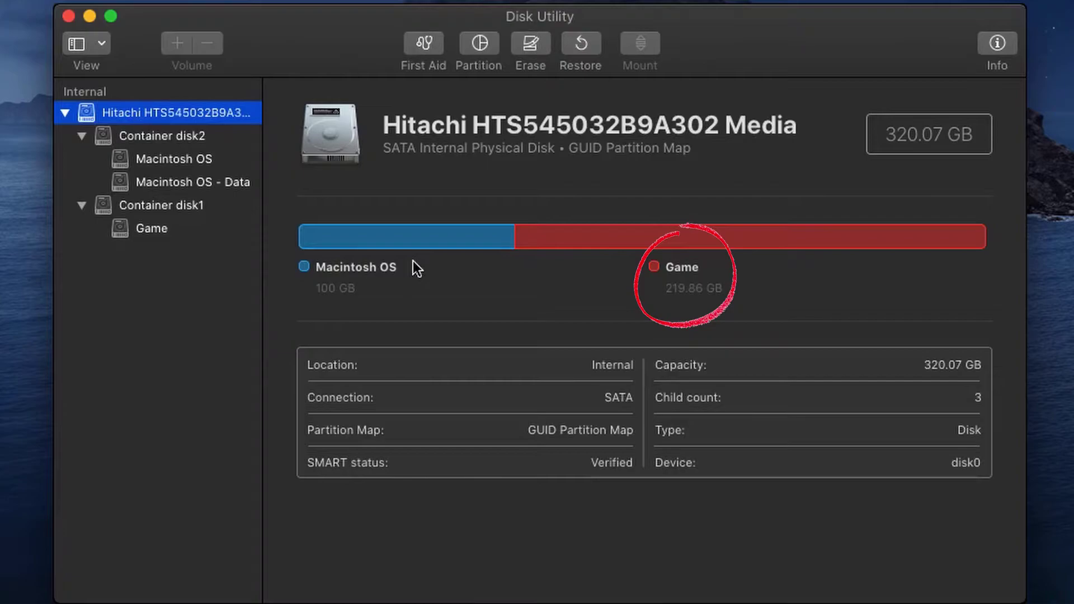
key("XF86MonBrightnessUp")
key("XF86MonBrightnessUp")
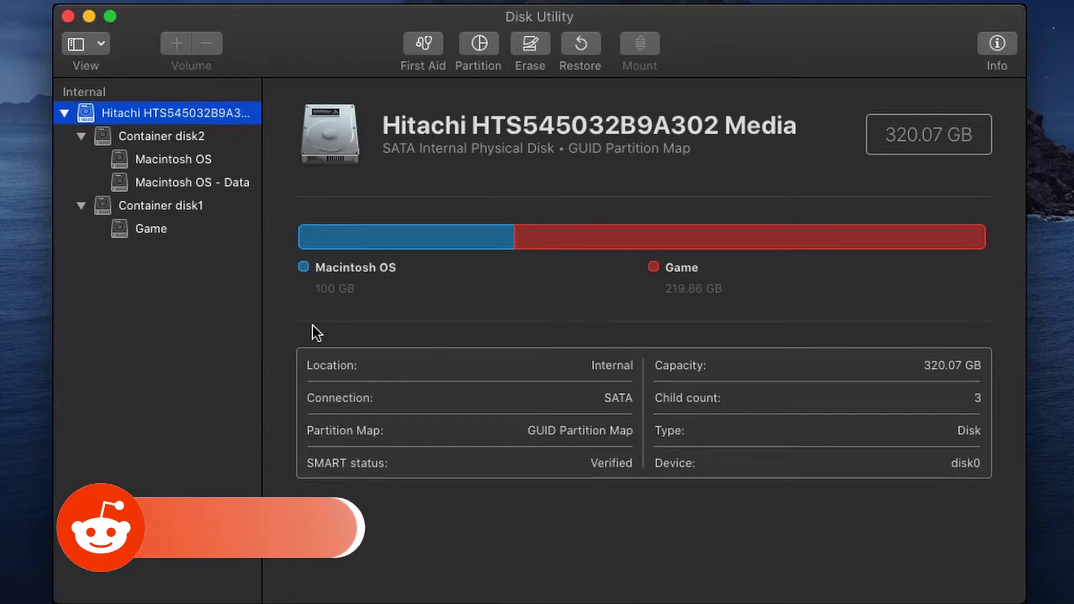
left_click(161, 136)
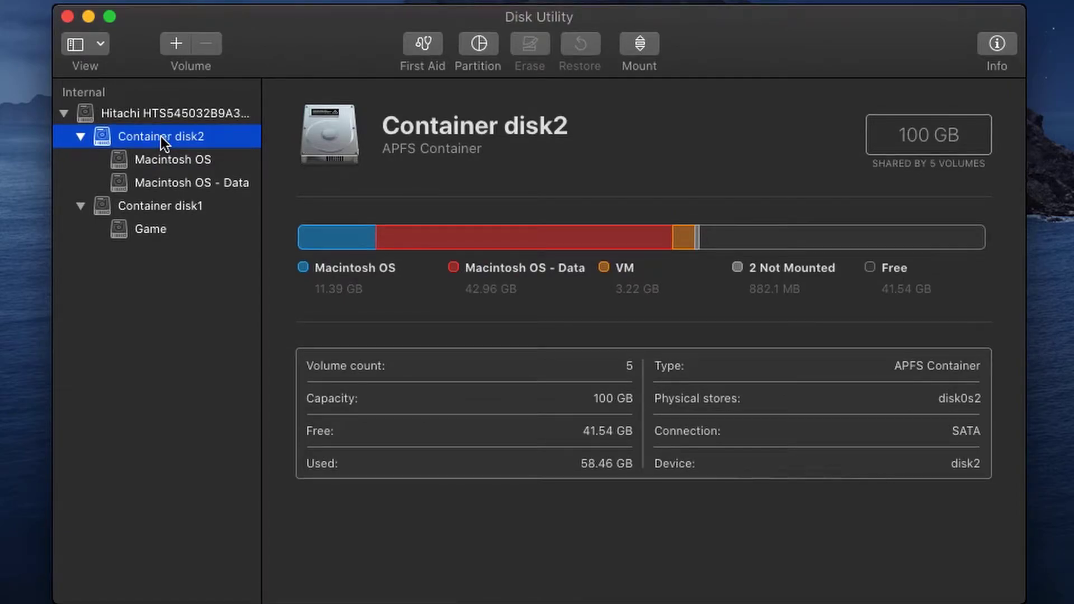
left_click(156, 207)
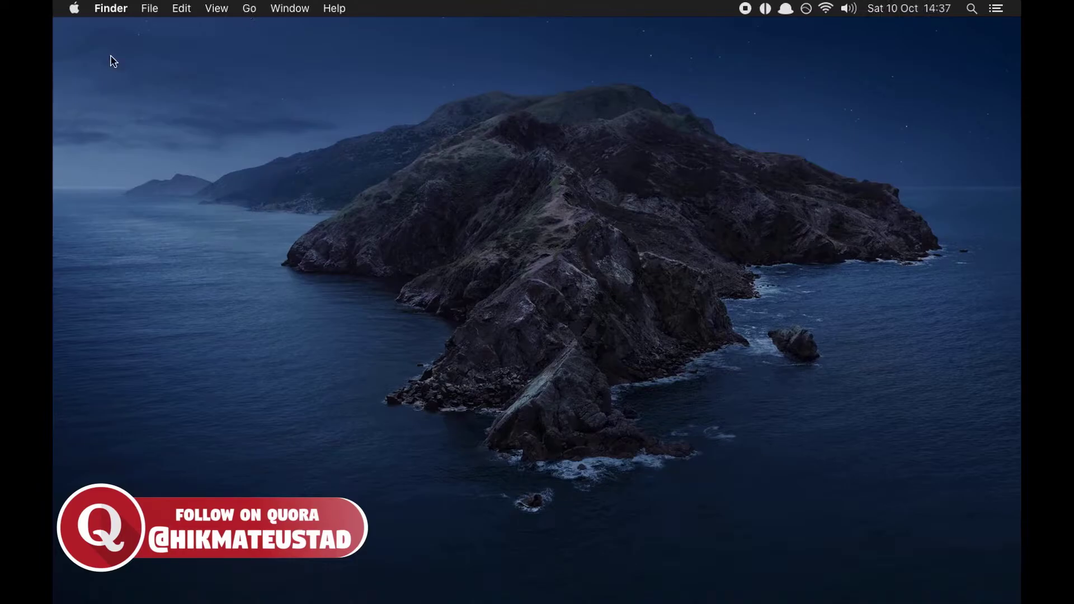
Switch to Finder and go to the folder /Users/Shared.
left_click(249, 9)
left_click(250, 8)
key("super+shift+g")
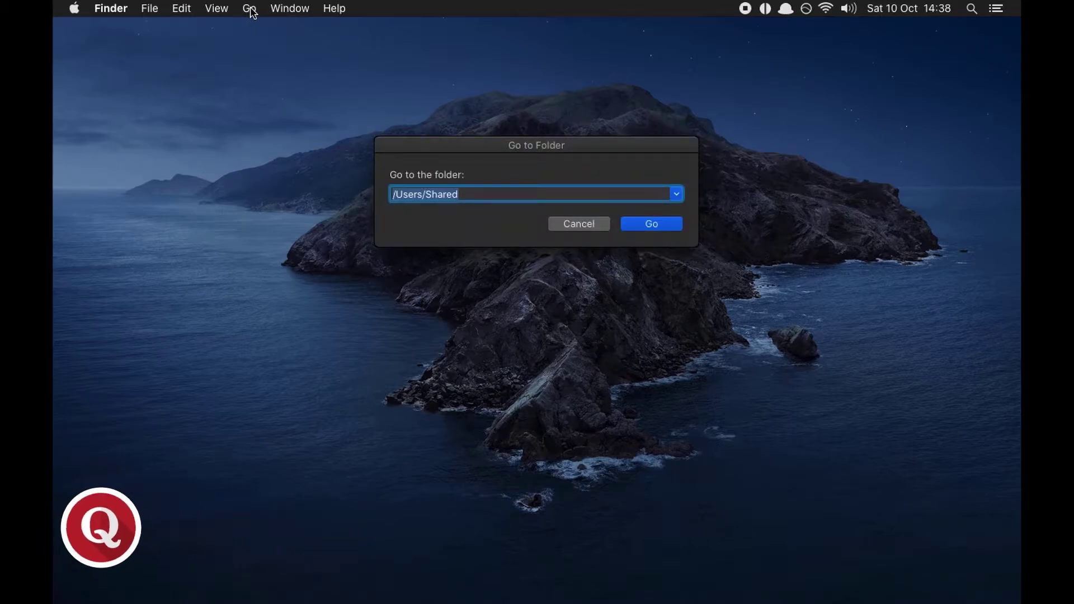
key("Escape")
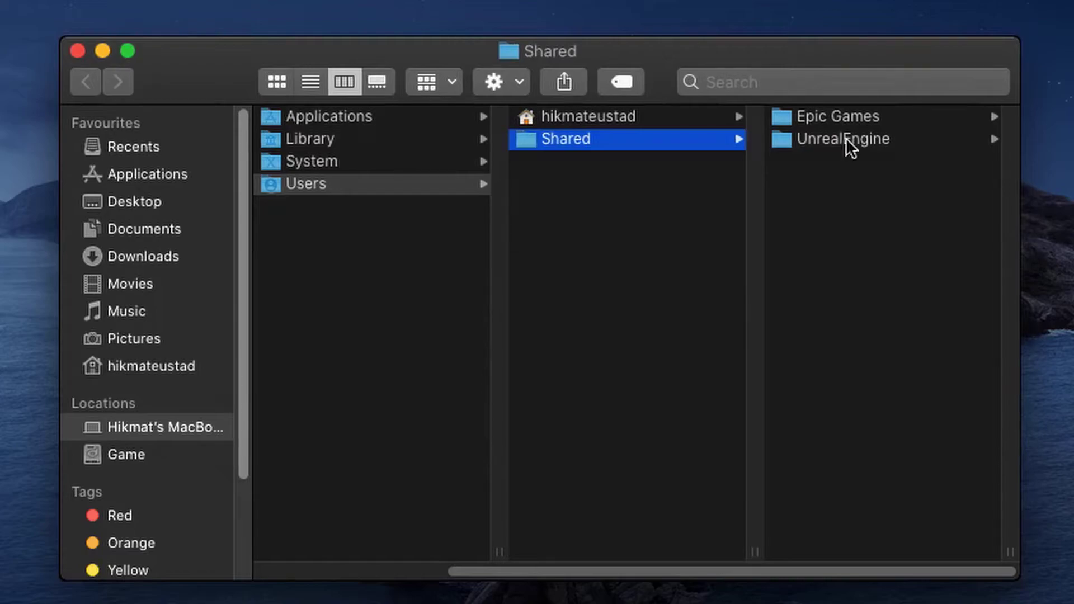
Move the Fortnite folder inside Epic Games to the Bin.
left_click(847, 119)
left_click(554, 114)
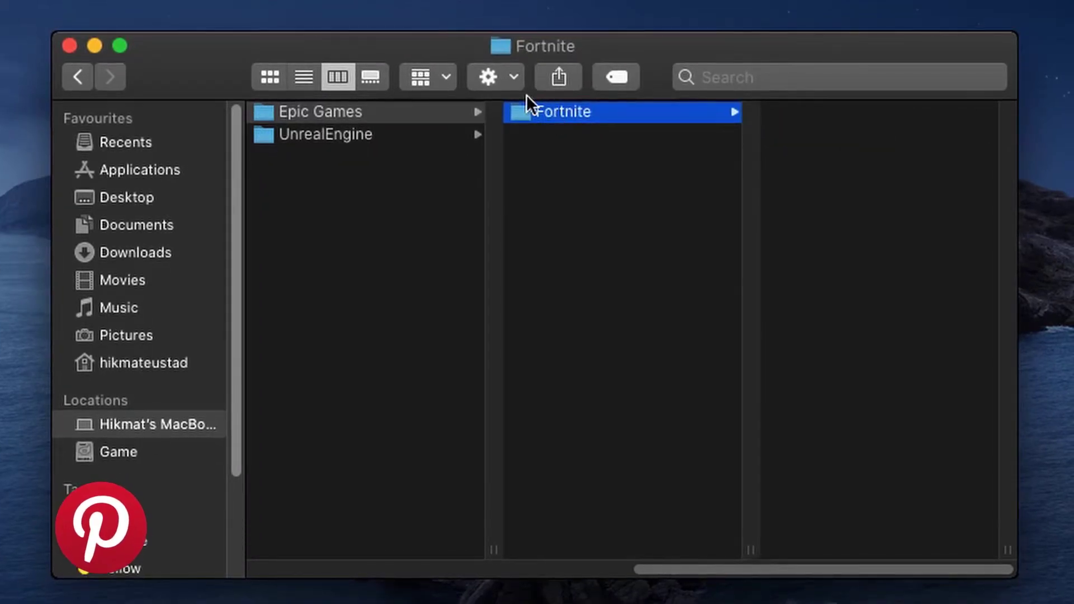
left_click(509, 82)
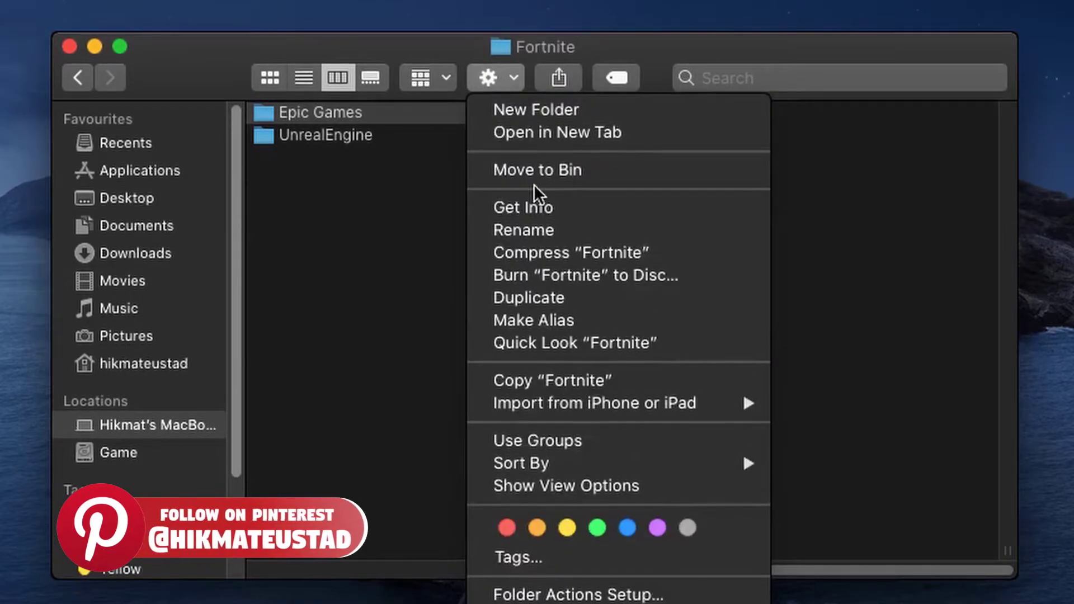
key("Escape")
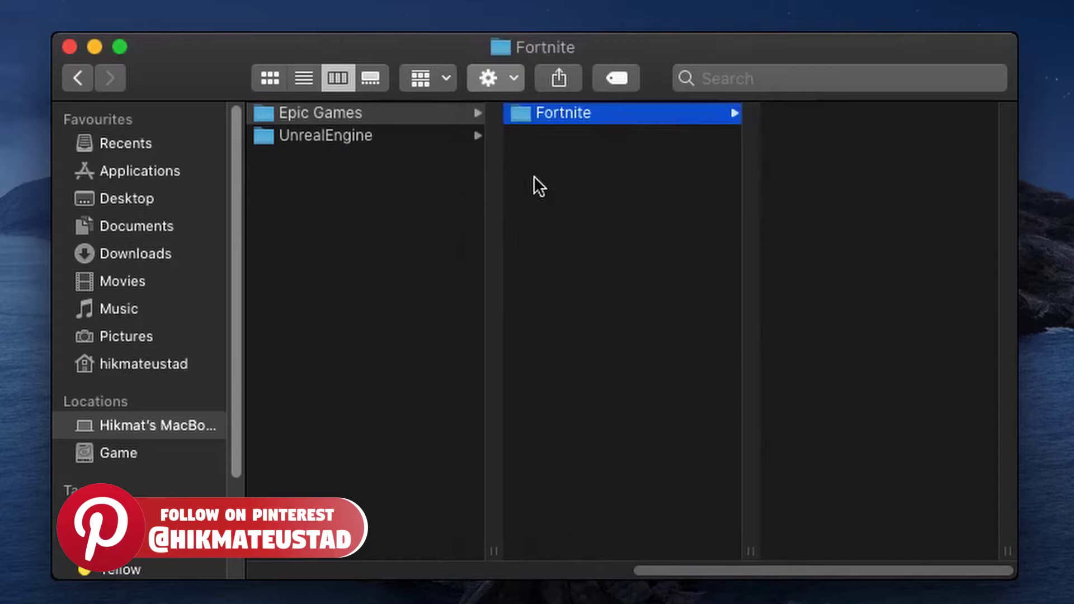
key("super+BackSpace")
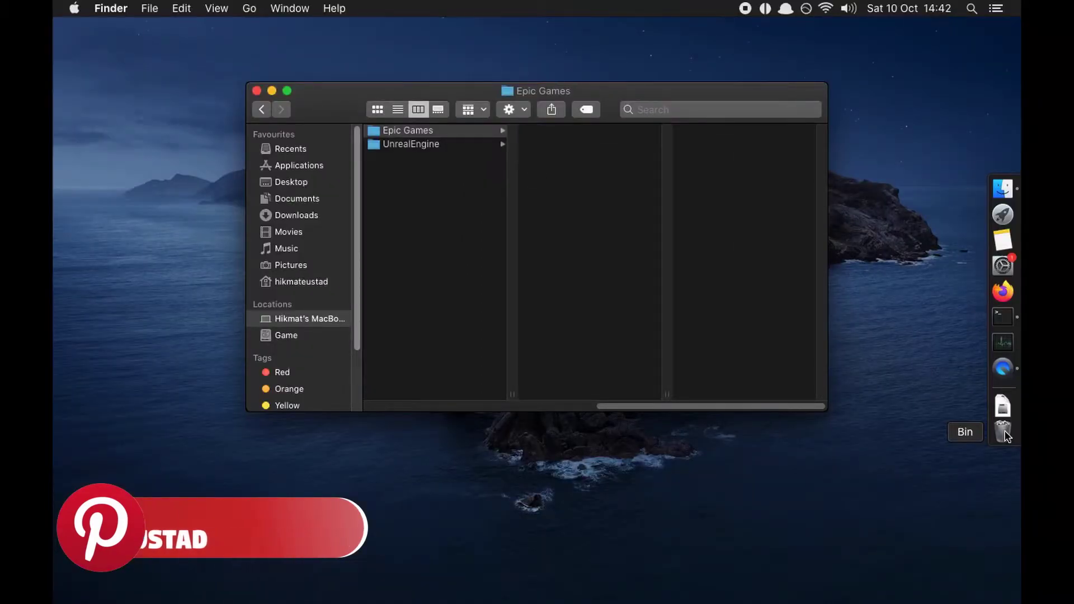
Empty the Bin to permanently erase its items.
right_click(1004, 433)
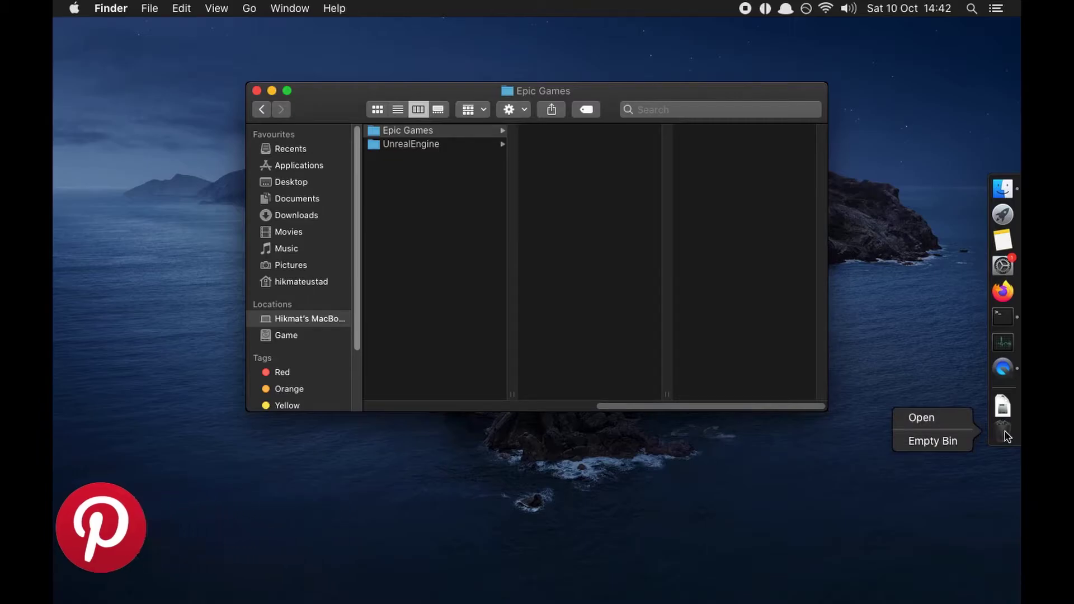
left_click(945, 442)
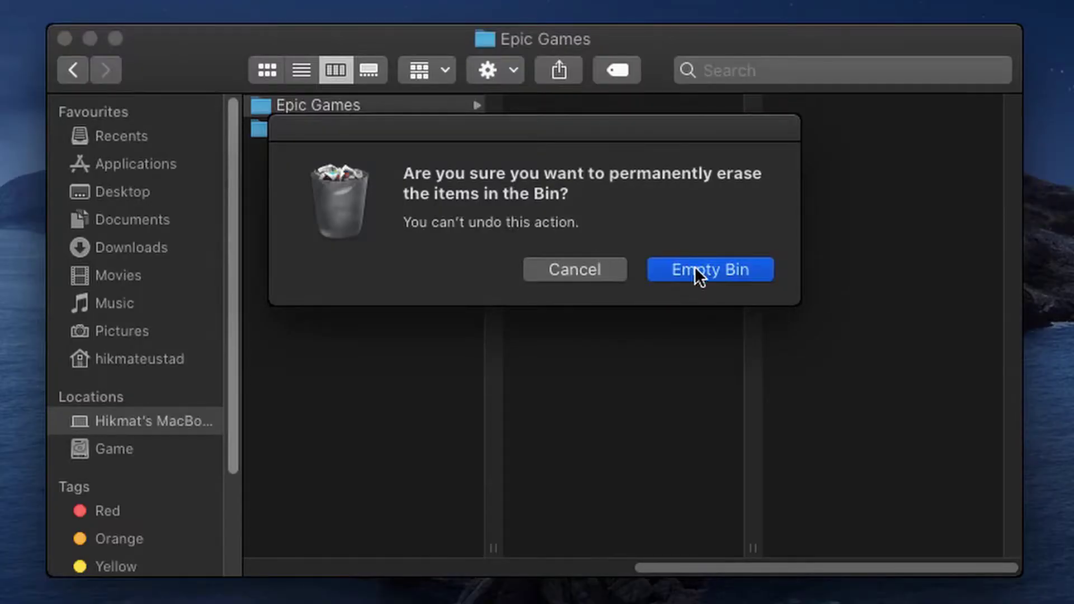
left_click(694, 270)
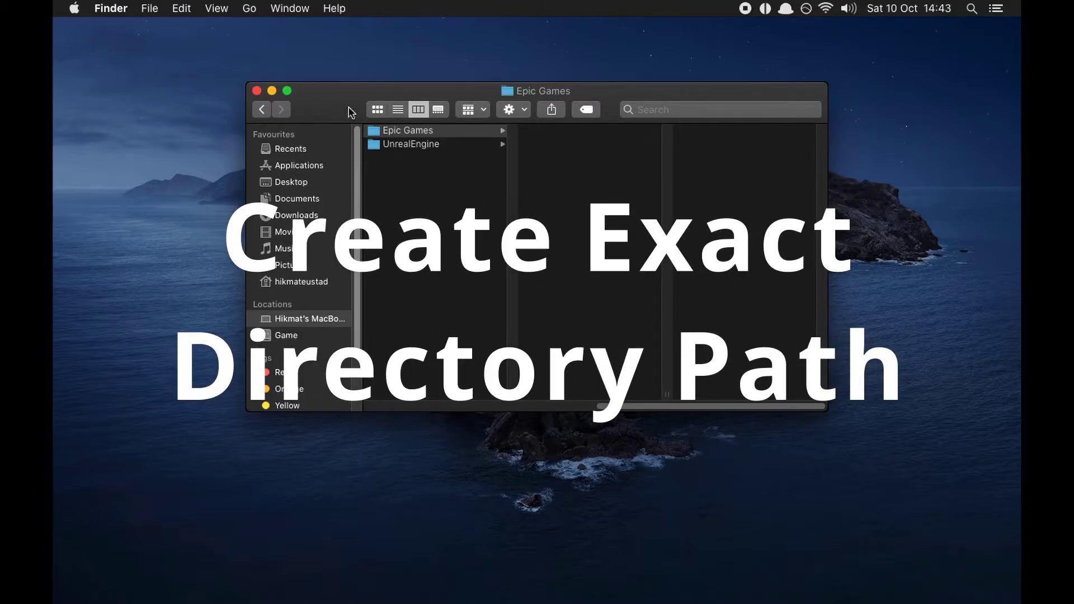
Create a folder named Users at the root of the Game volume, matching the one on Macintosh OS.
left_click(271, 91)
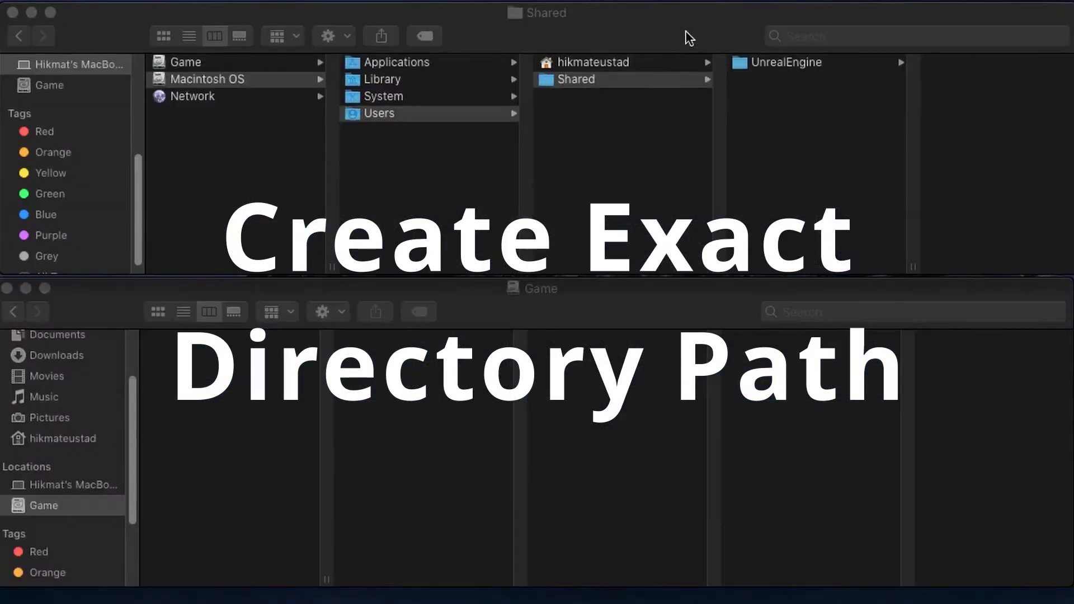
left_click(688, 37)
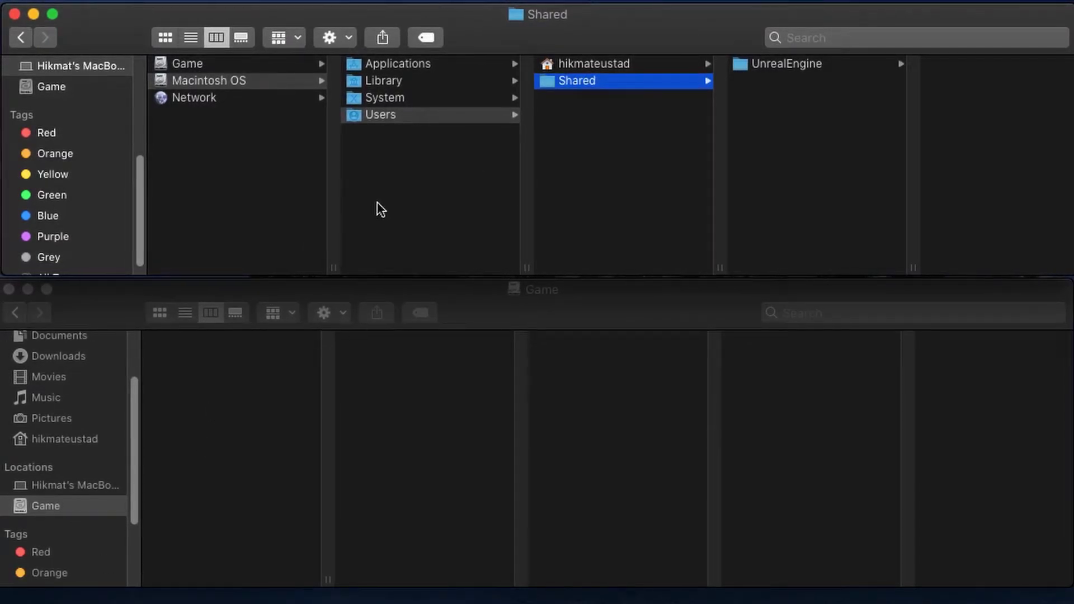
left_click(441, 118)
left_click(576, 81)
right_click(219, 398)
left_click(266, 410)
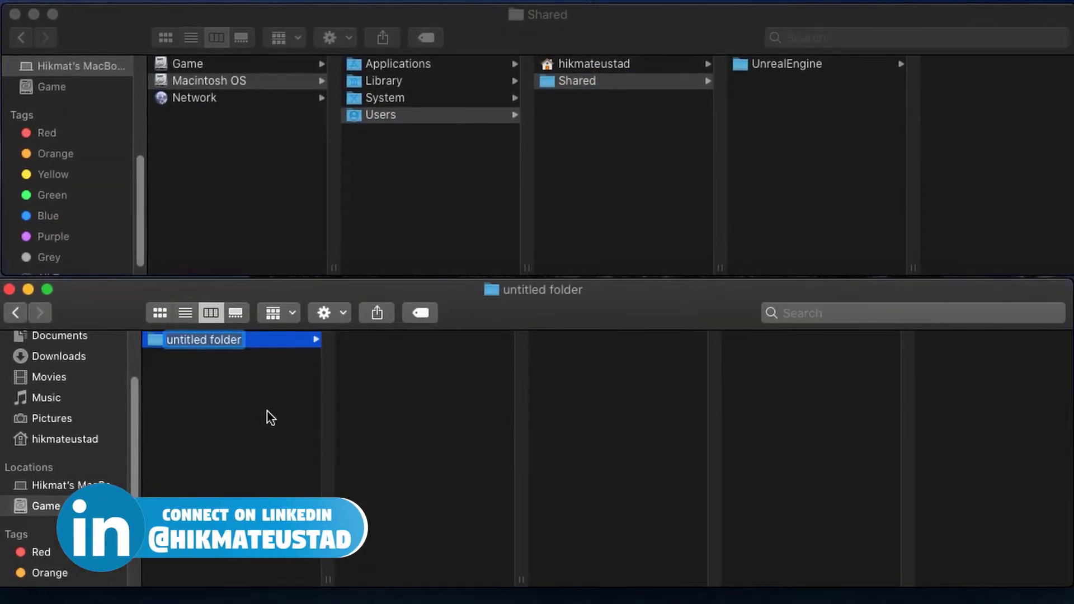
type("Users")
key("Return")
Create a folder named Shared inside the Game volume's Users folder.
right_click(391, 387)
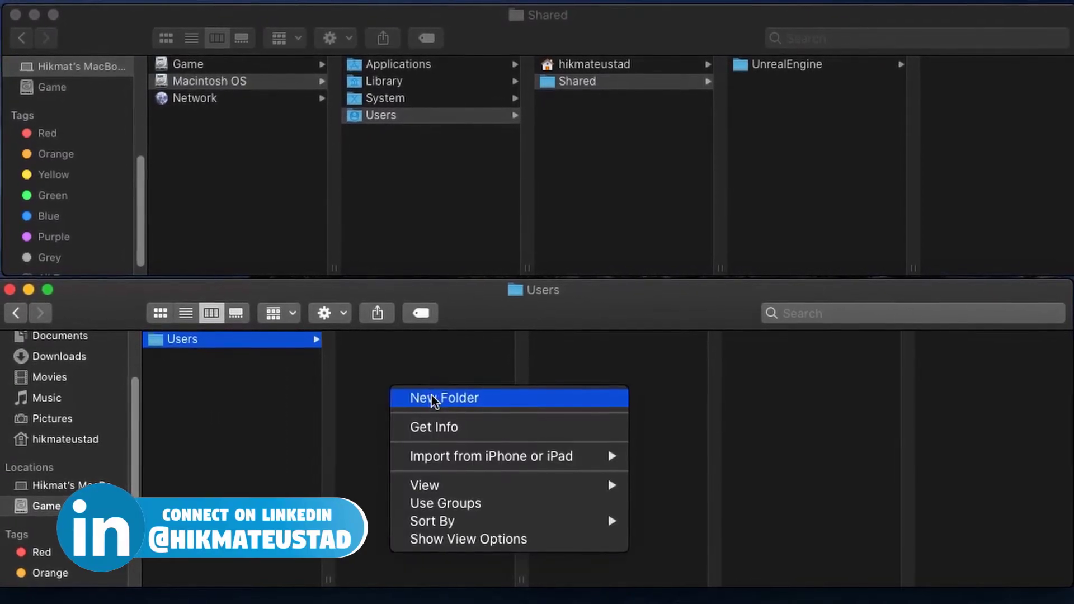
left_click(433, 398)
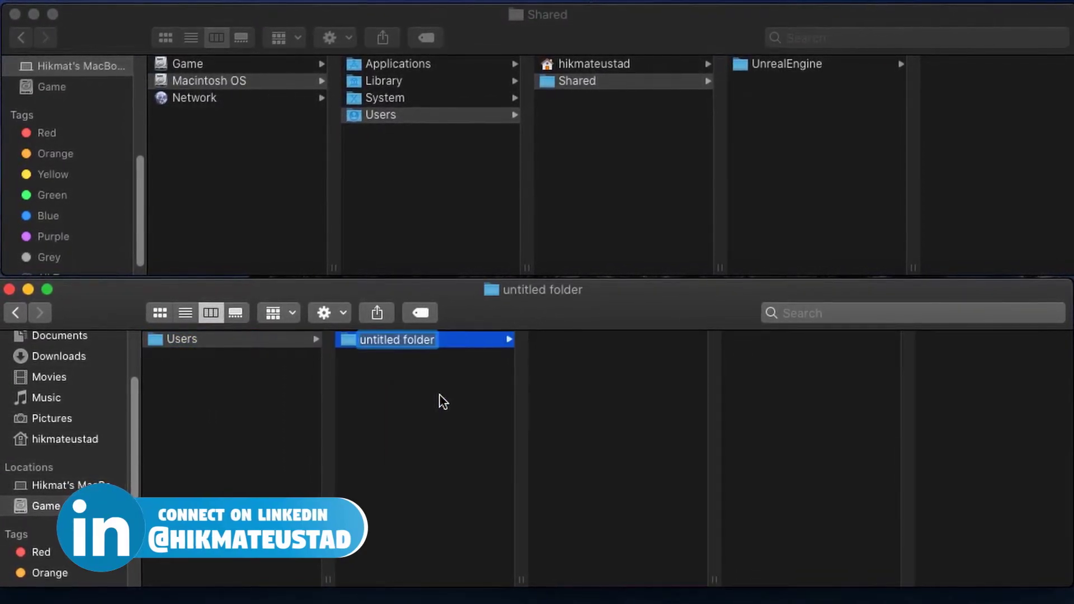
type("Shared")
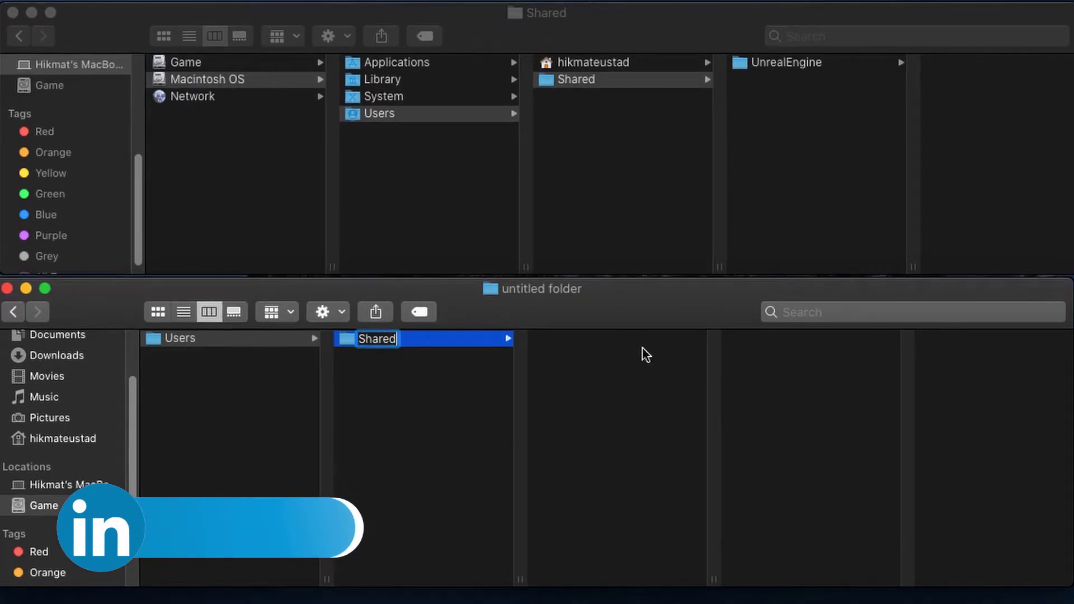
key("Return")
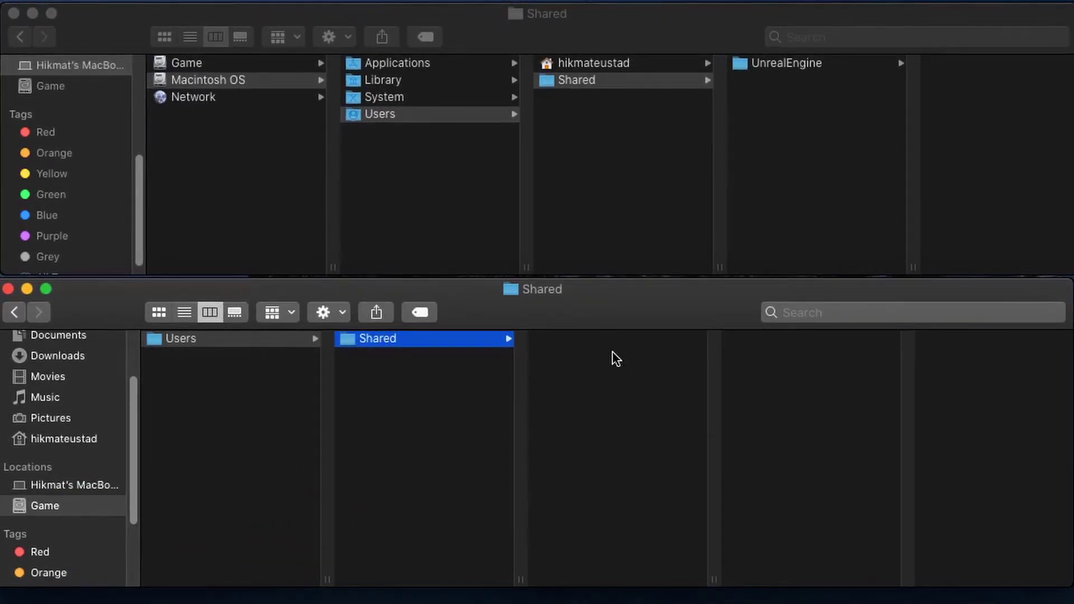
Create a folder named Epic Games inside the Shared folder on the Game volume.
right_click(616, 358)
left_click(642, 368)
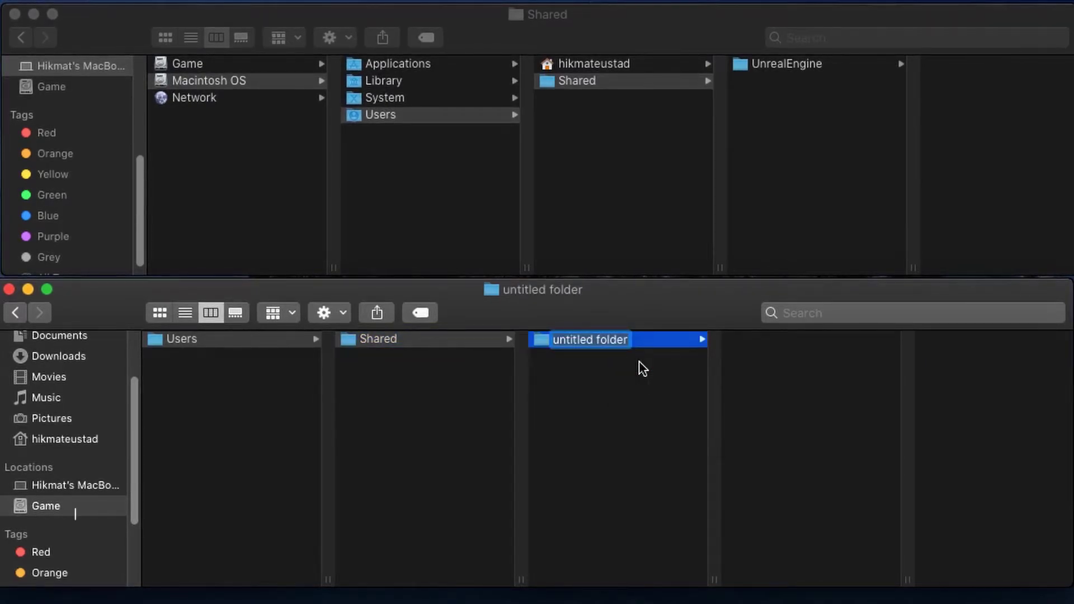
type("Epic Games")
key("Return")
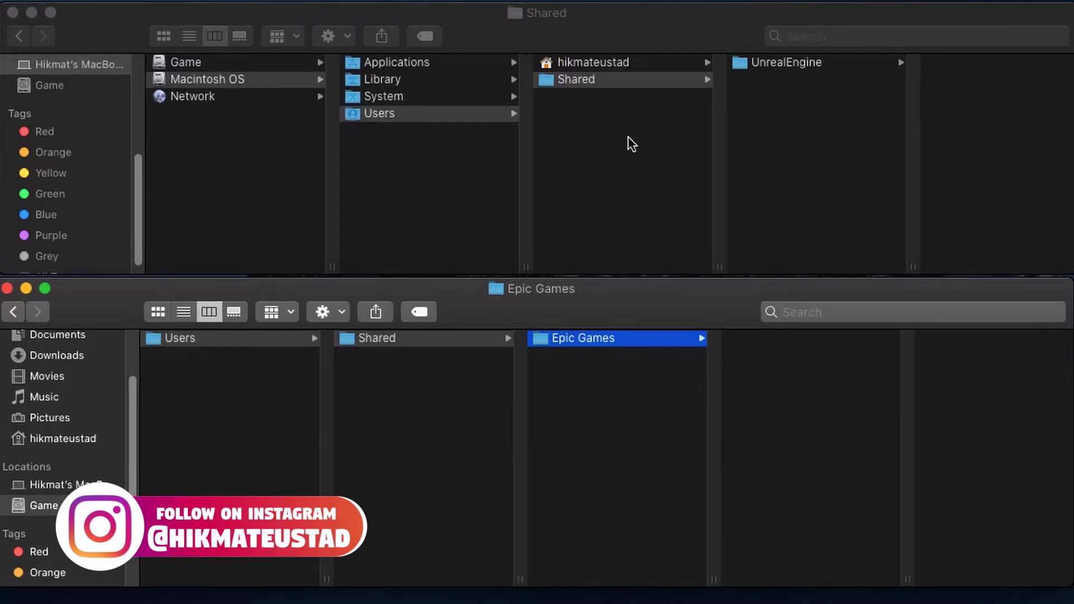
left_click(628, 139)
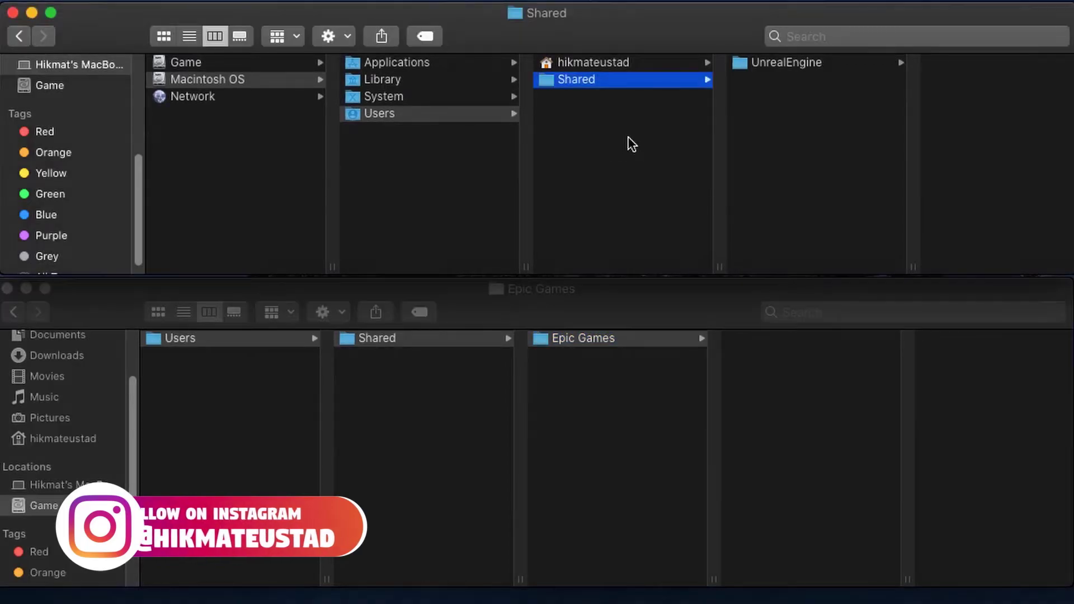
left_click(628, 139)
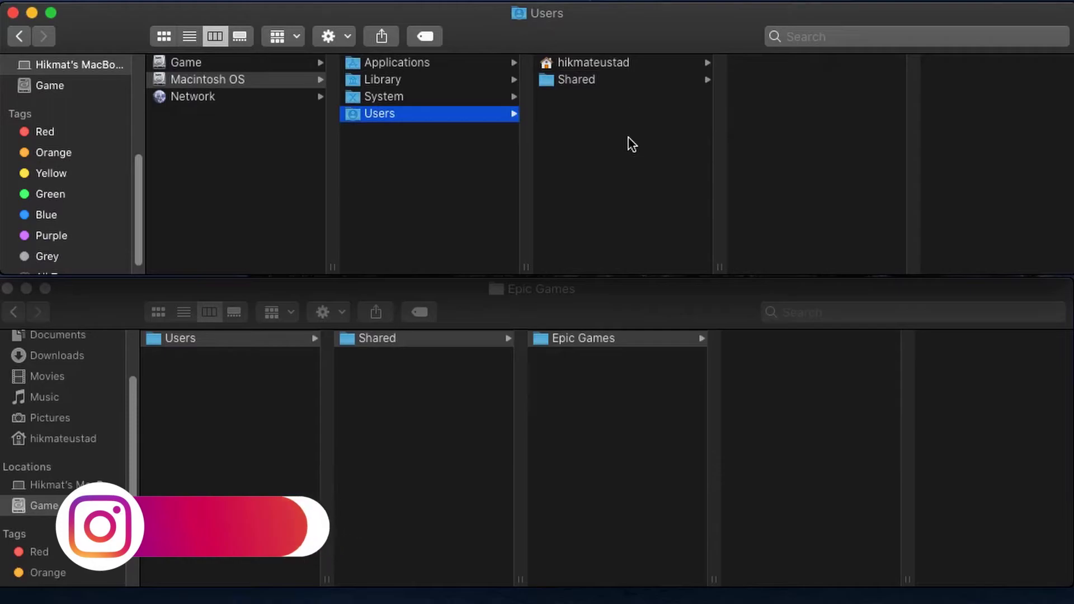
left_click(626, 110)
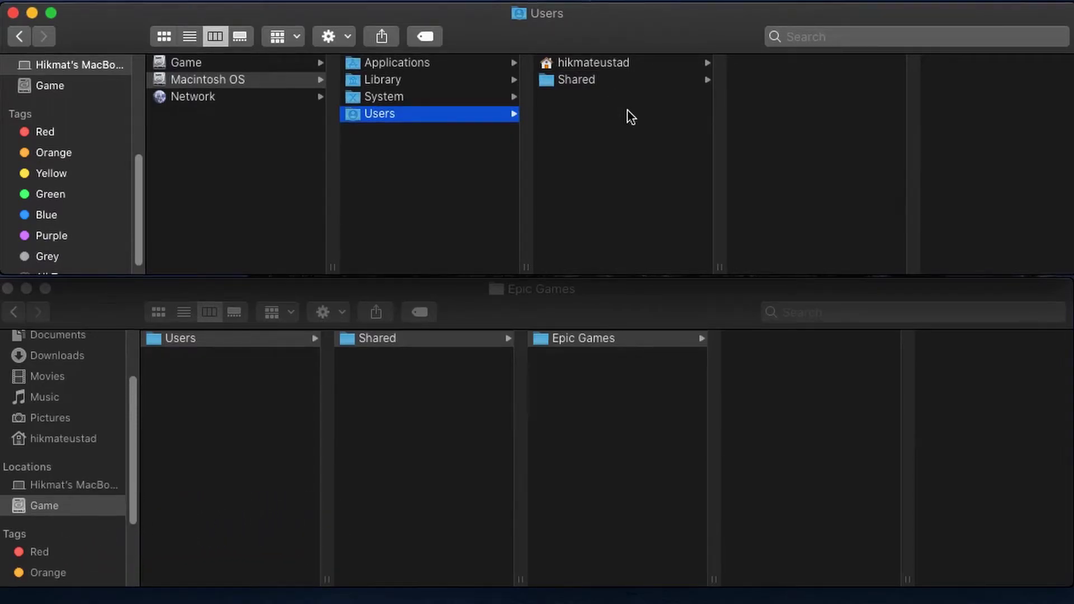
right_click(628, 110)
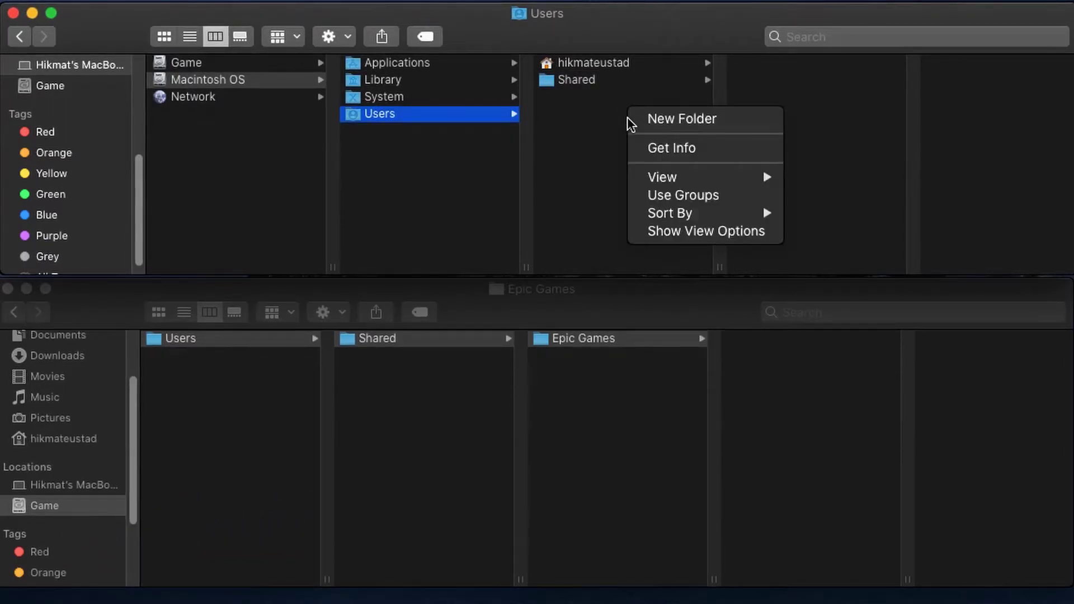
left_click(575, 85)
Open a new Terminal at the Shared folder inside Users on Macintosh OS.
left_click(576, 85)
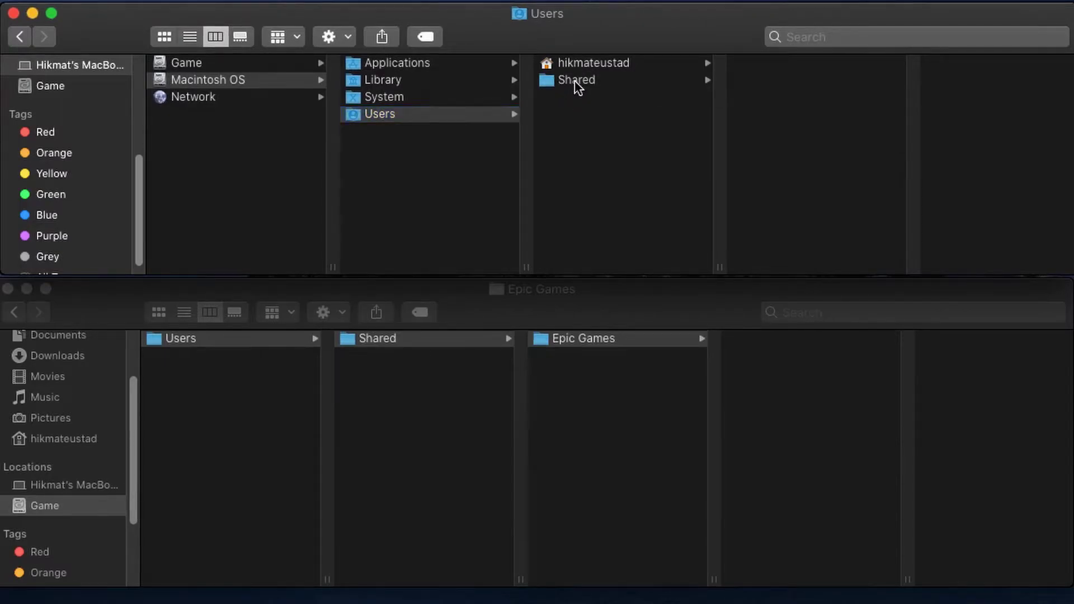
left_click(338, 38)
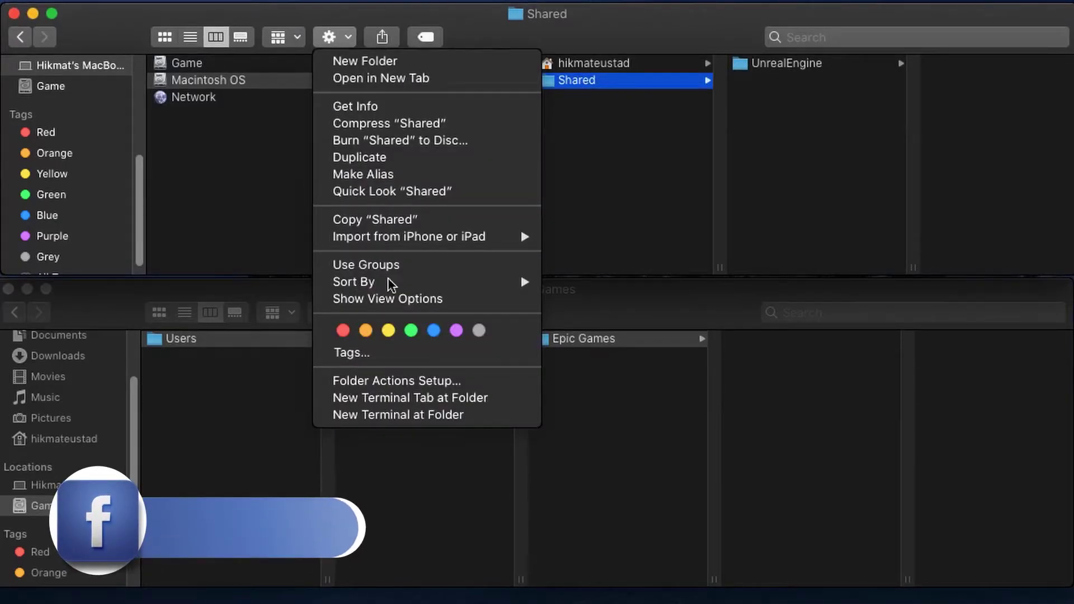
left_click(399, 416)
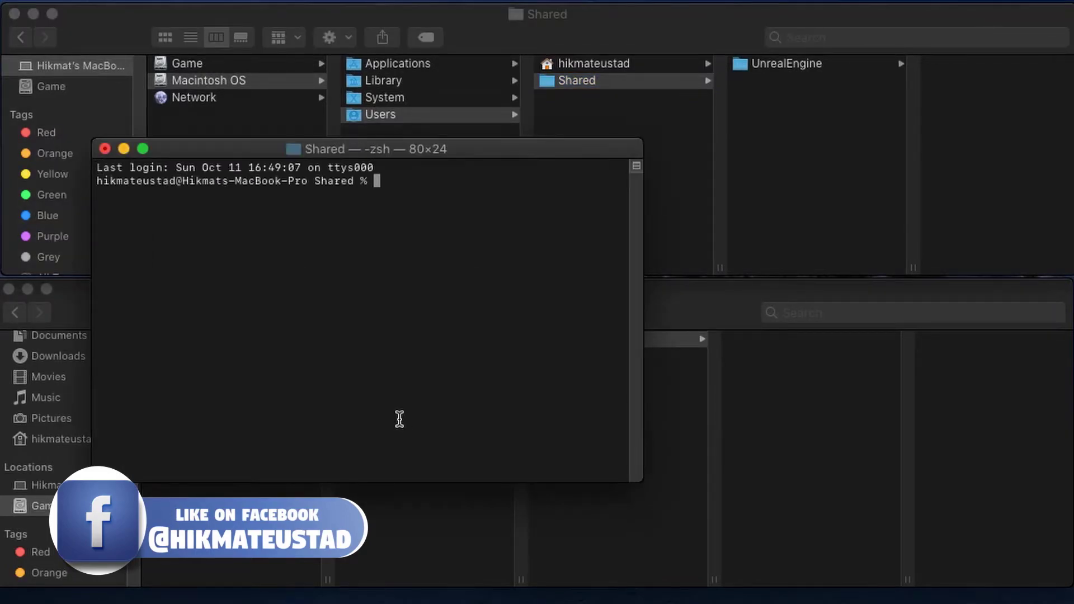
Move the Terminal window below the upper Finder window, widen it, and print the working directory with pwd.
left_click_drag(513, 147, 754, 361)
left_click_drag(883, 472, 1073, 446)
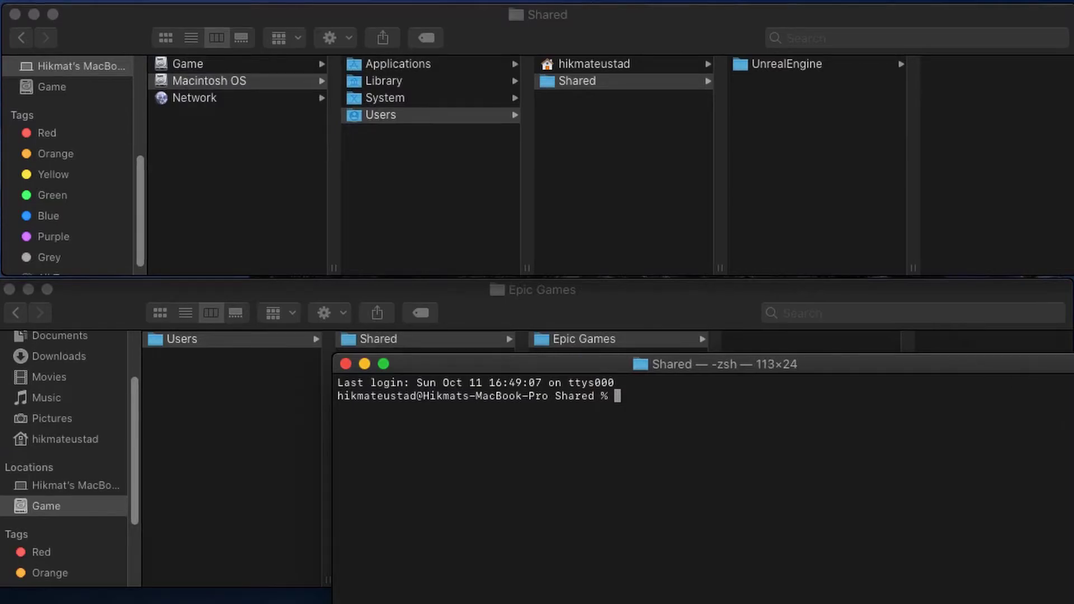
left_click_drag(772, 369, 579, 378)
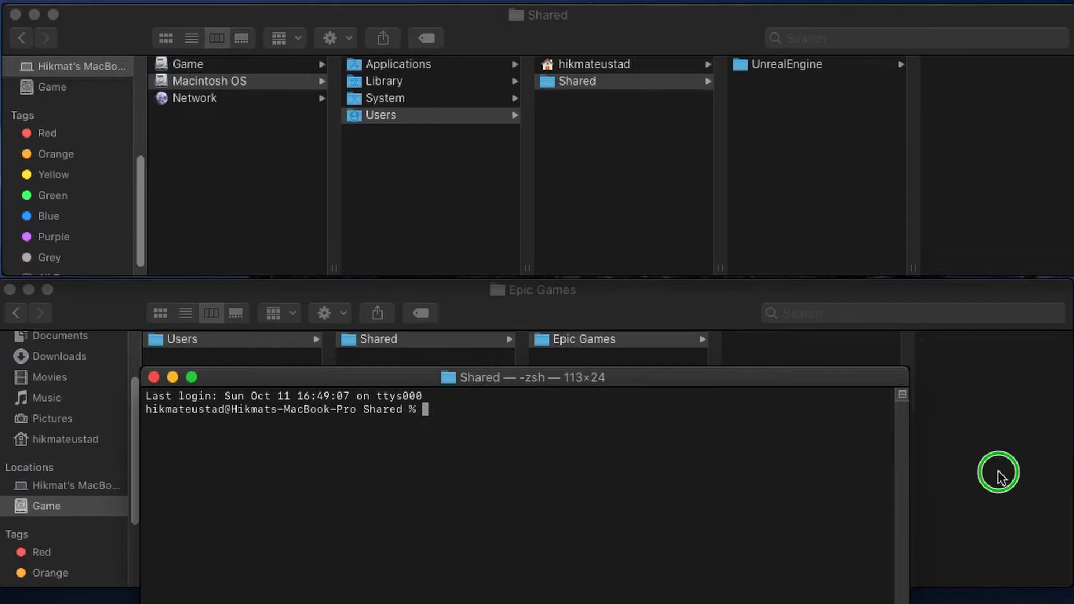
left_click_drag(912, 484, 1071, 469)
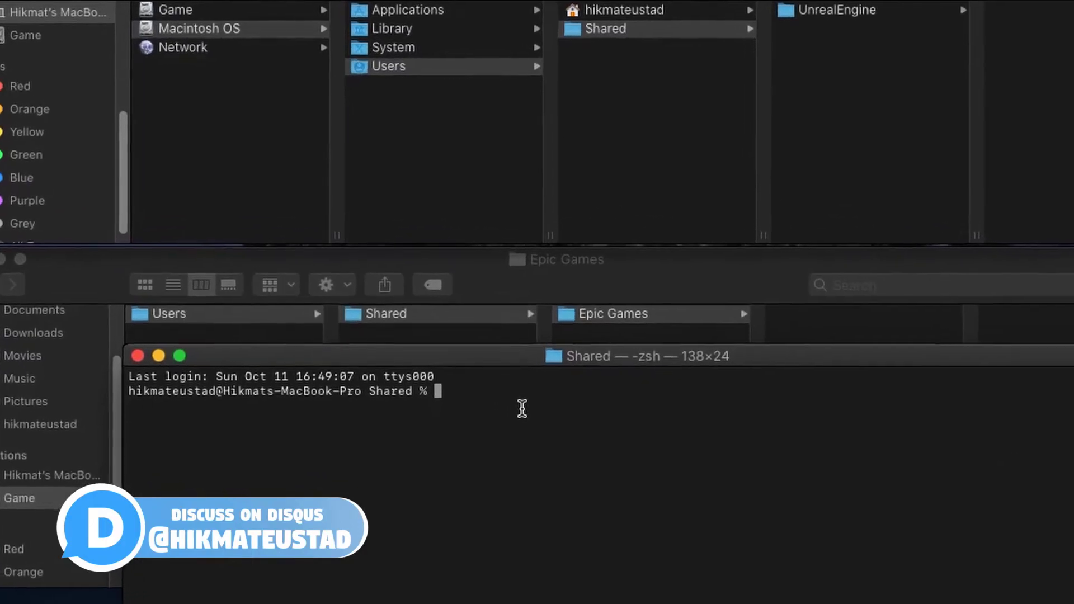
type("pwd")
key("Return")
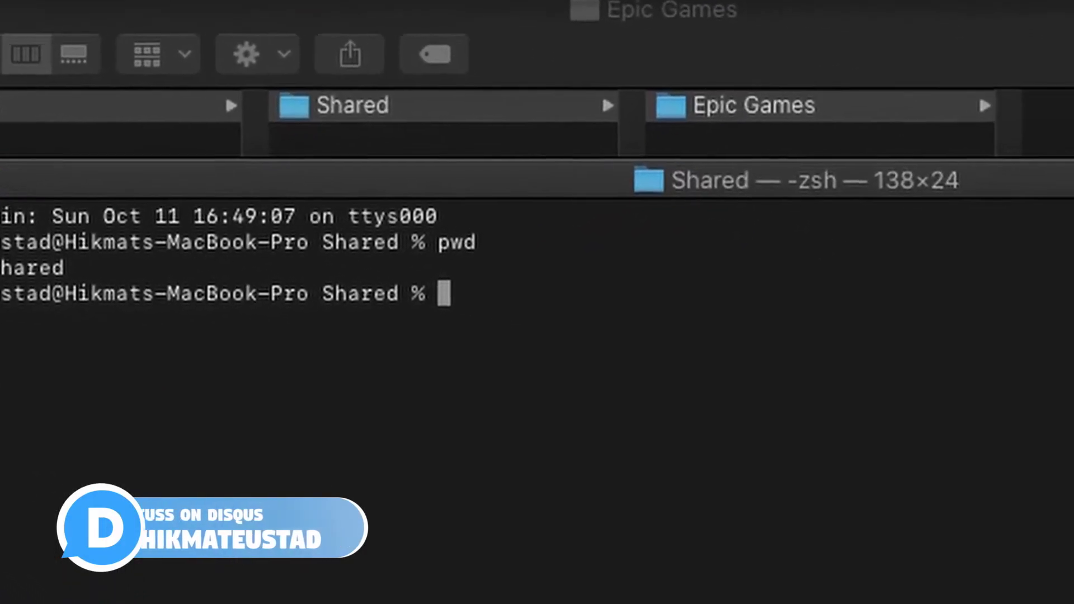
Create the symbolic link with ln -s /Volumes/Game/Users/Shared/Epic\ Games /Users/Shared/Epic\ Games.
type("ln ")
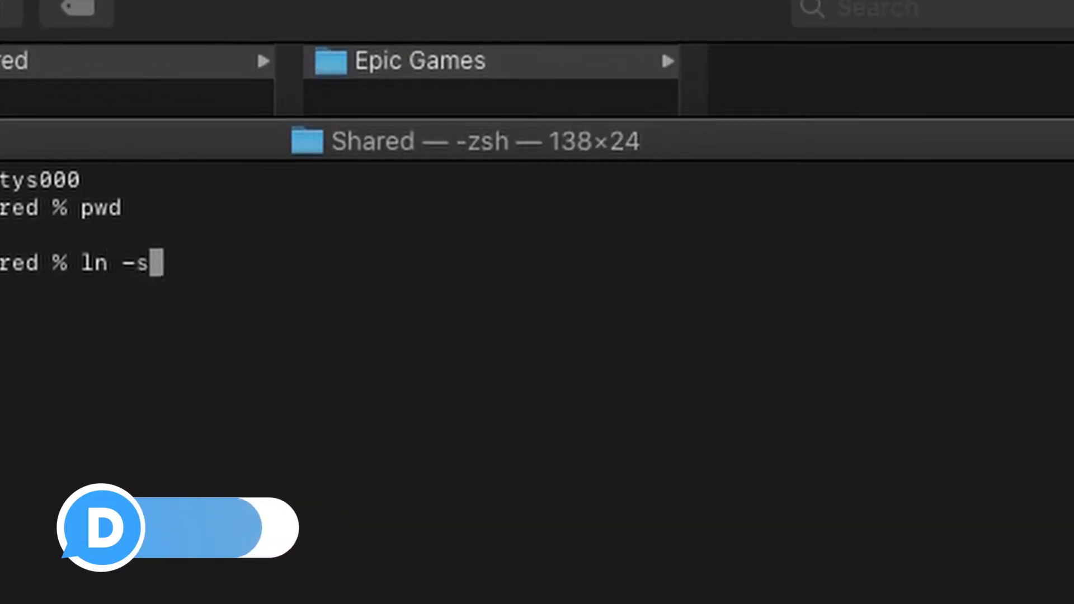
type("-s /Volumes/Game/")
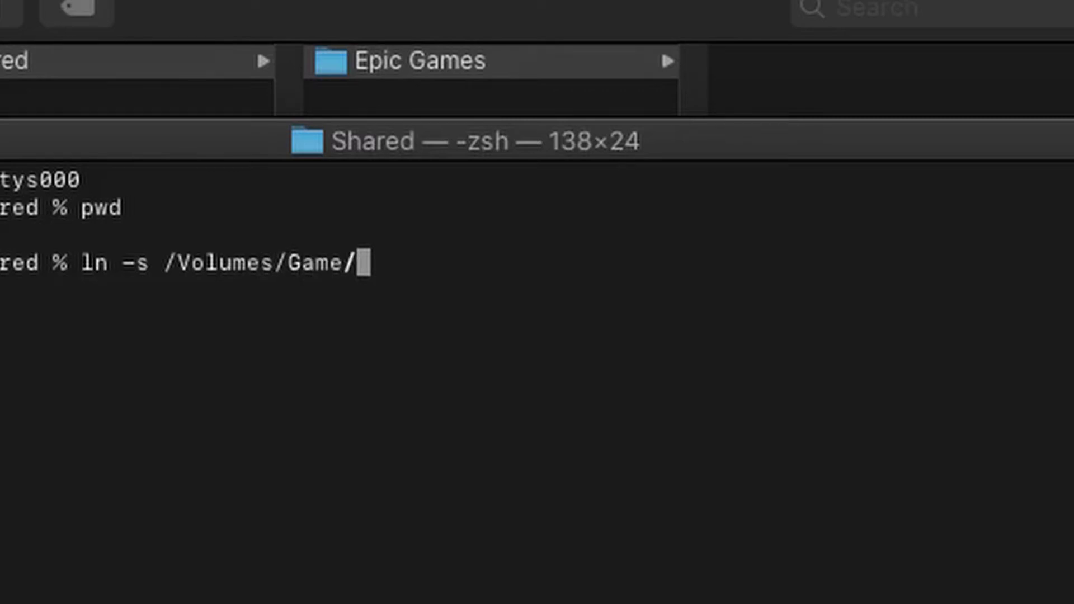
type("Users/Shared/")
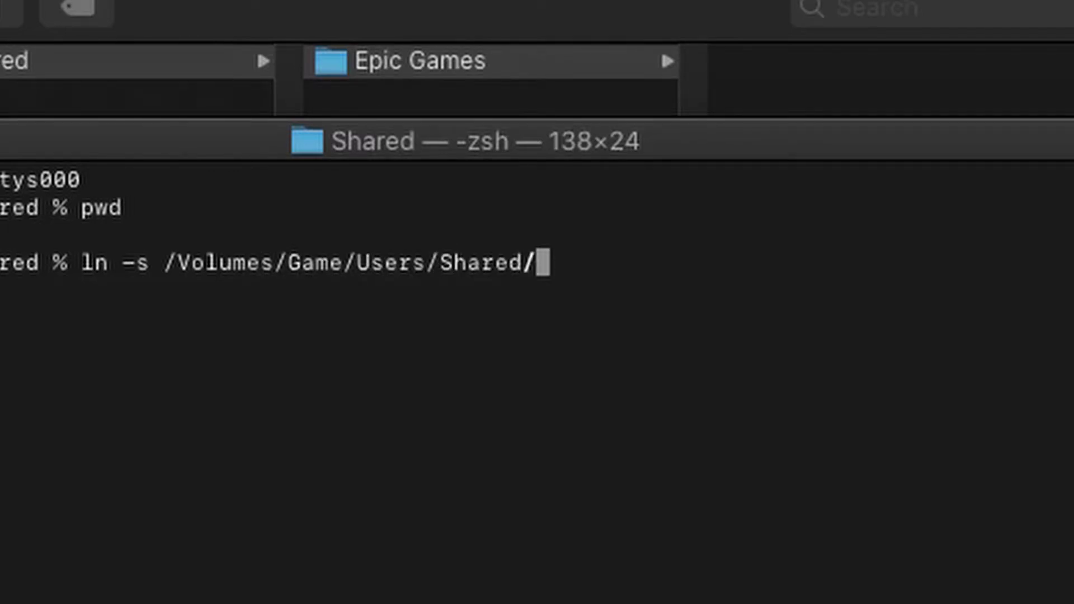
type("E")
key("Tab")
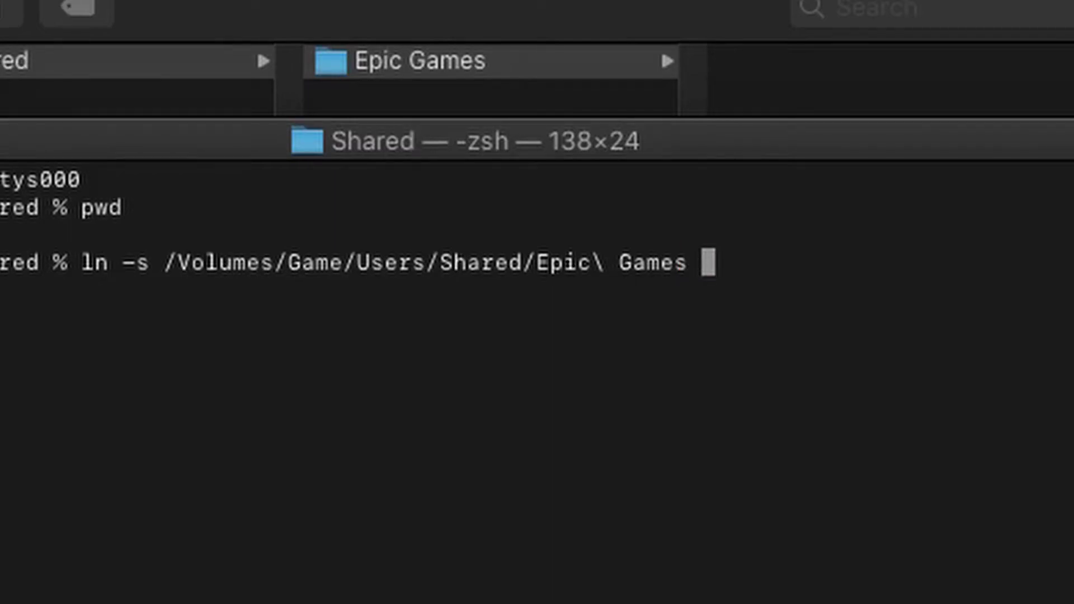
type("/Users/Shared/Epic\\")
key("BackSpace")
type("\\ Games")
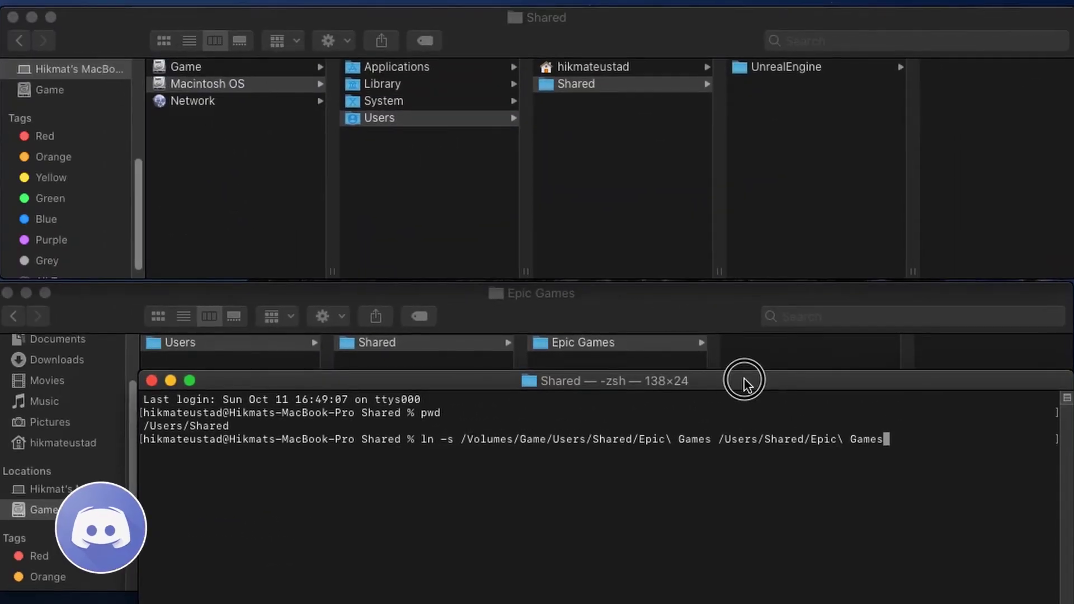
left_click_drag(744, 380, 744, 111)
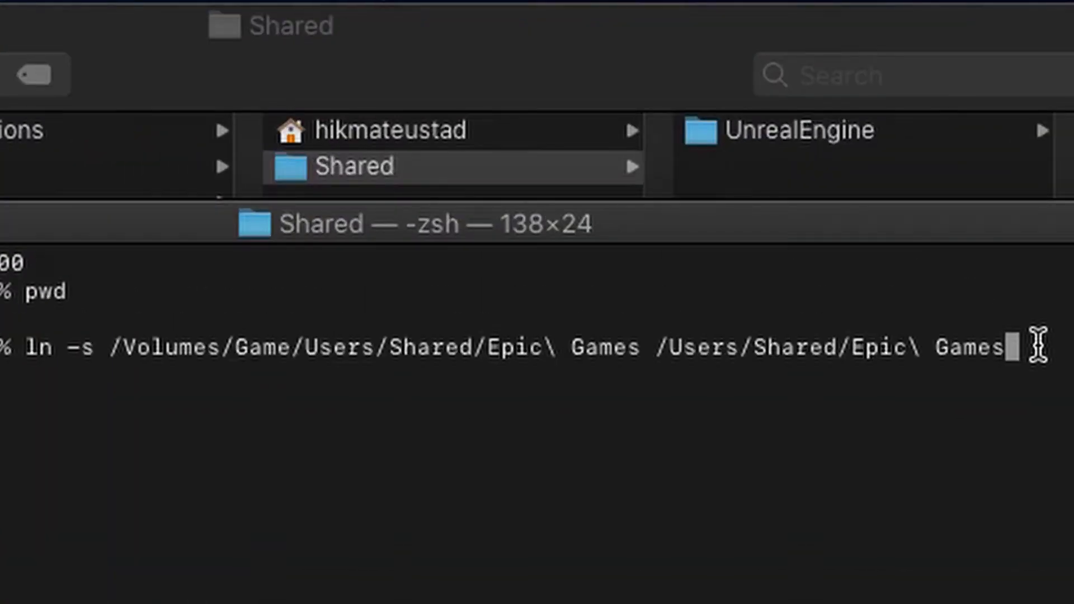
key("Return")
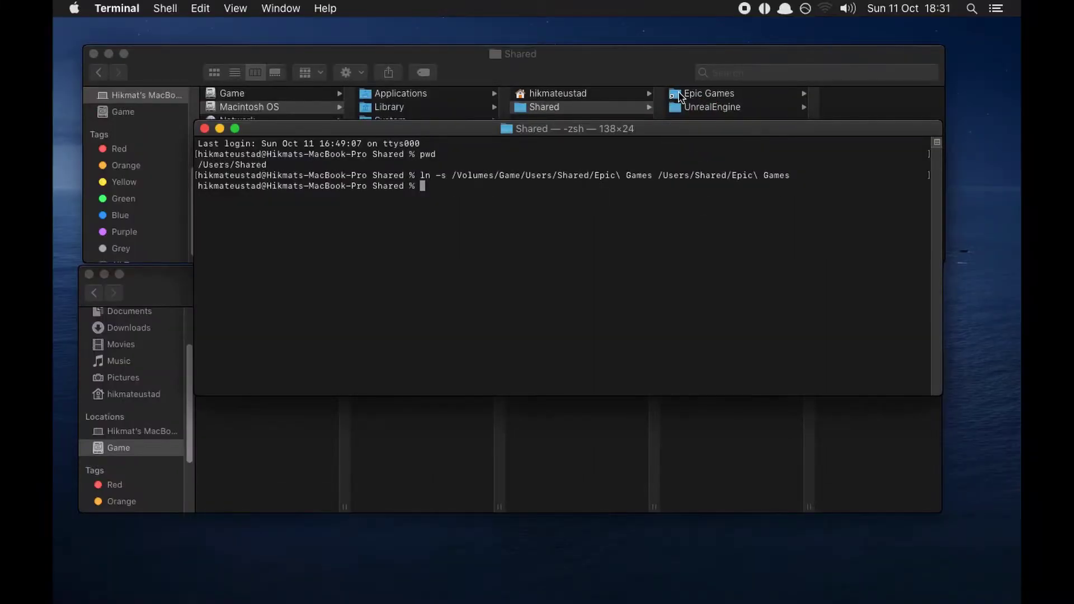
Check for the Epic Games link in Macintosh OS's Shared folder, moving the Terminal window down to uncover the folders.
left_click(678, 115)
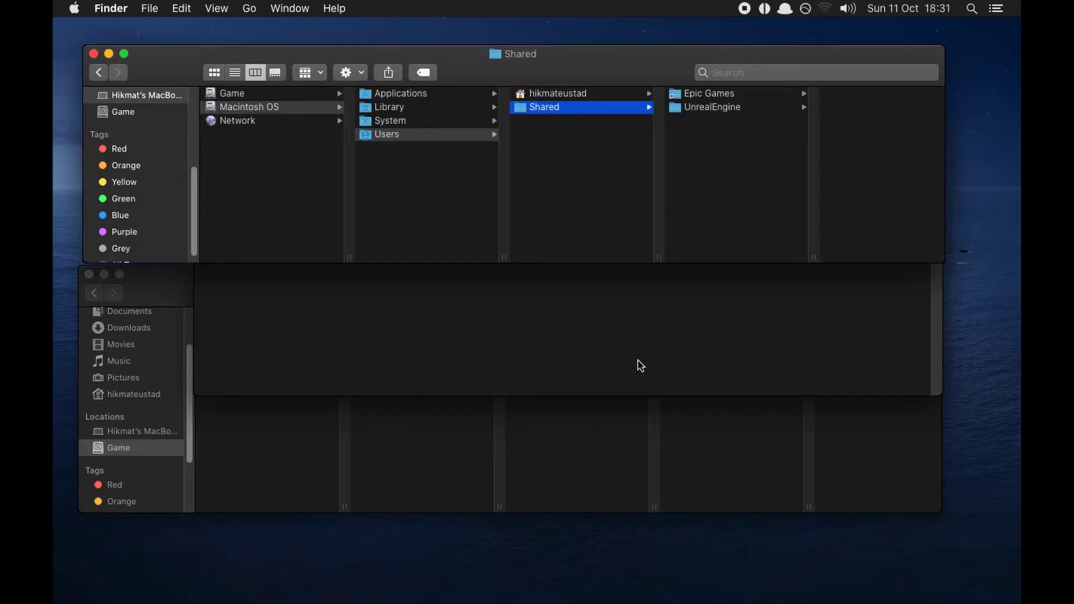
key("super+Tab")
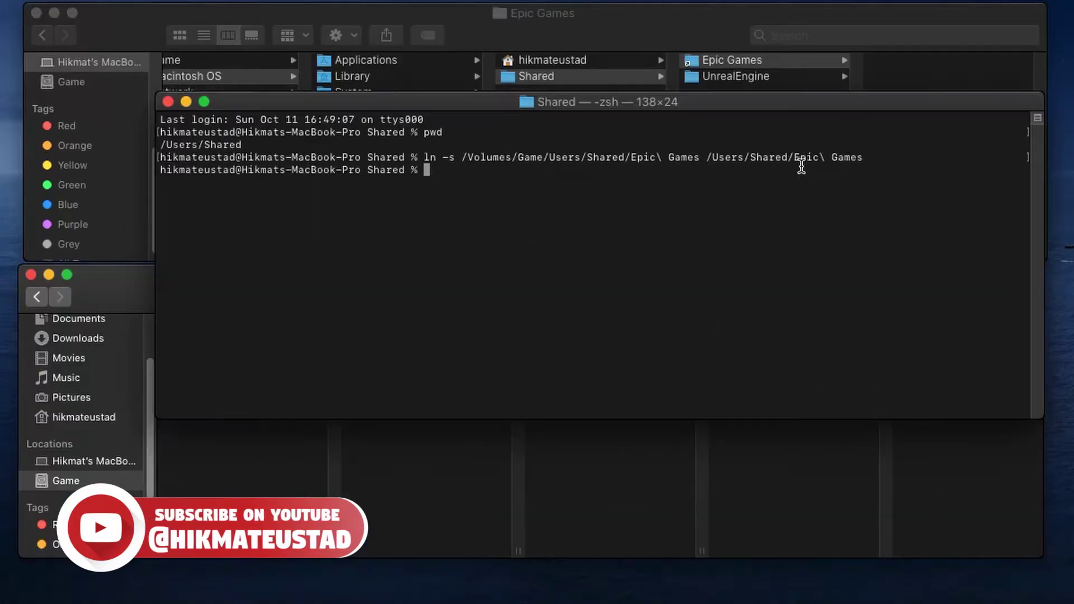
left_click_drag(683, 100, 692, 390)
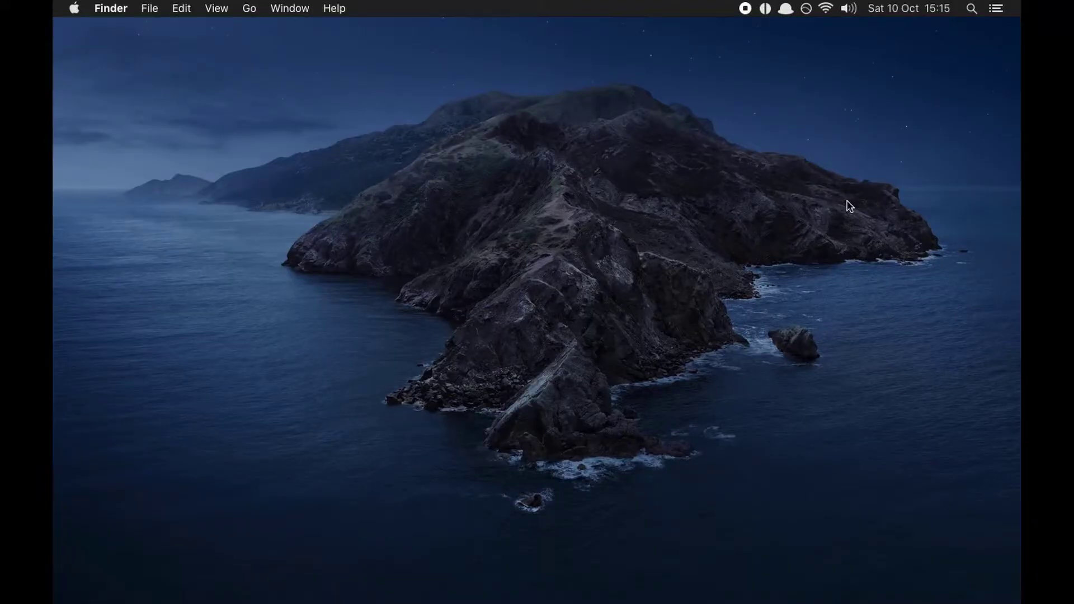
Launch the Epic Games app by searching for "epic".
key("alt+space")
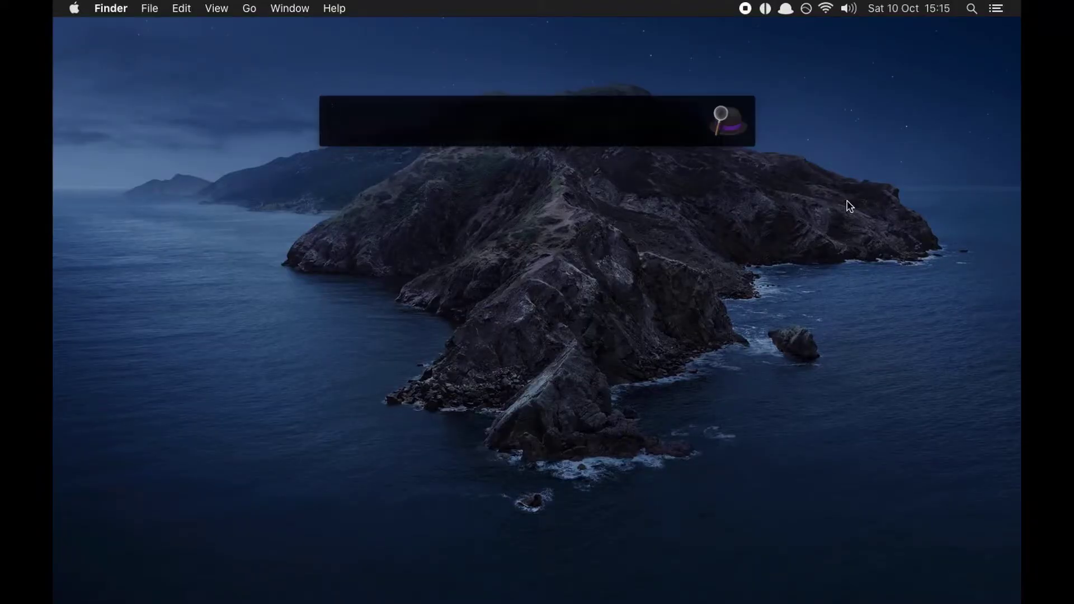
type("epic")
key("Return")
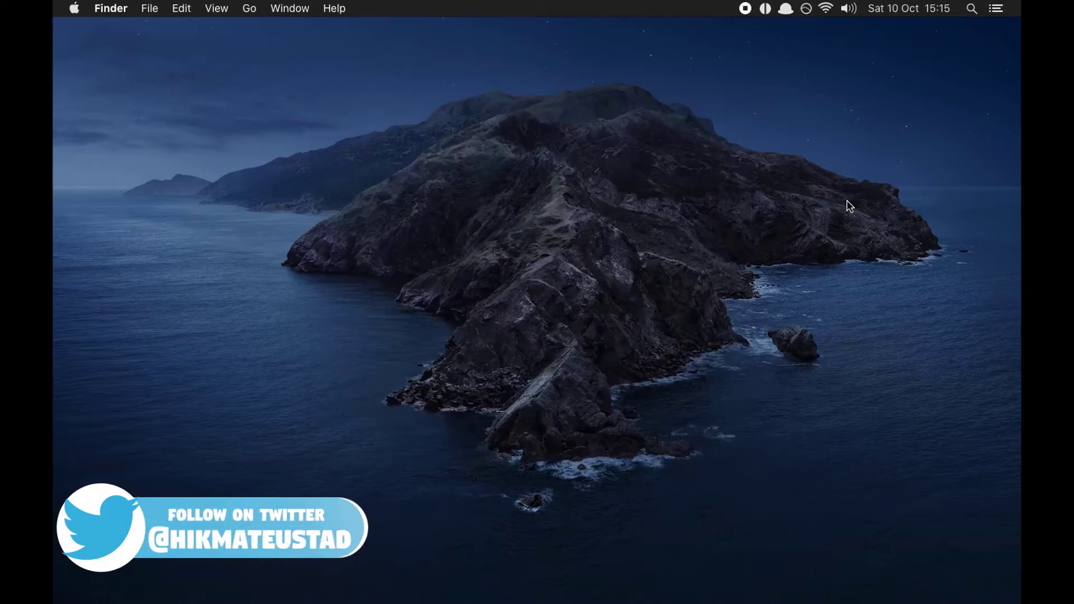